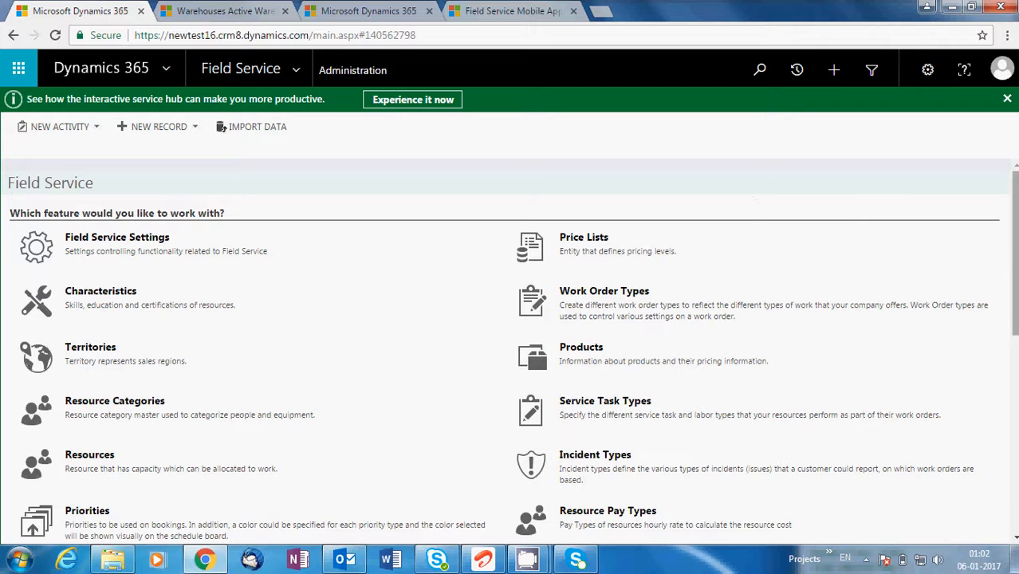
Open the Installation record from the Work Order Types in the Field Service administration area.
scroll(1015, 255, "down", 1)
scroll(1015, 255, "down", 1)
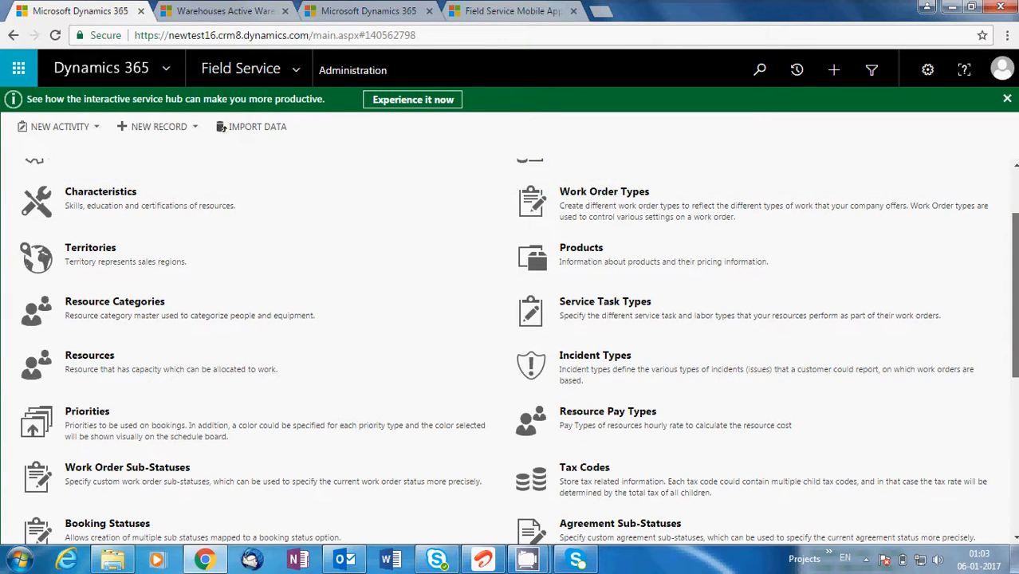
scroll(518, 352, "down", 1)
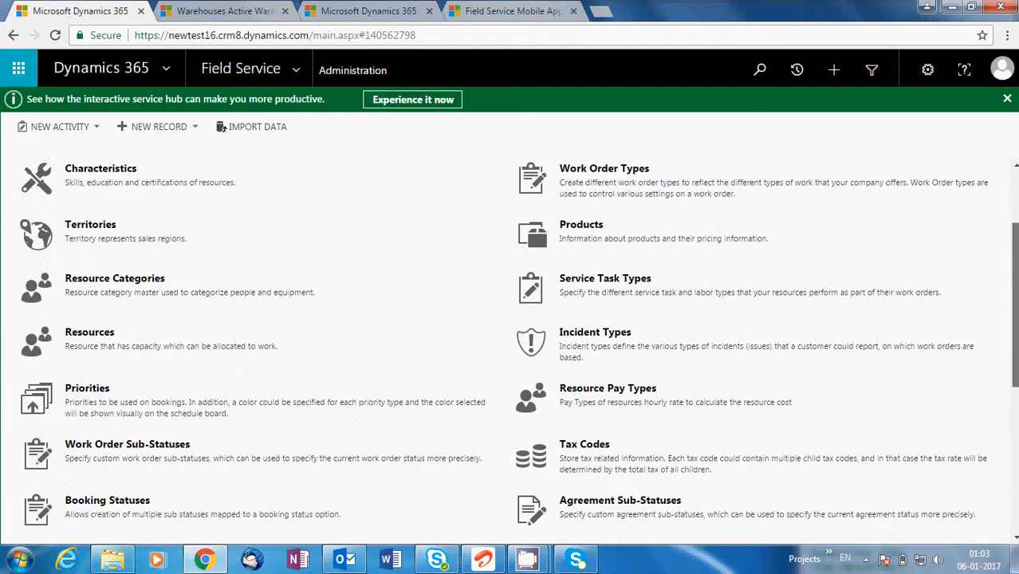
scroll(518, 352, "down", 1)
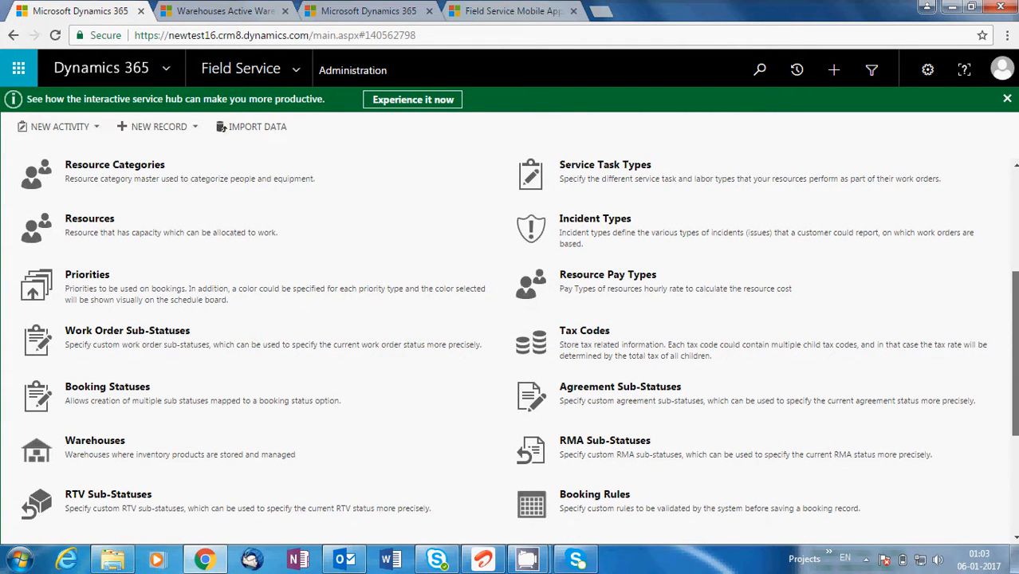
scroll(1016, 271, "up", 2)
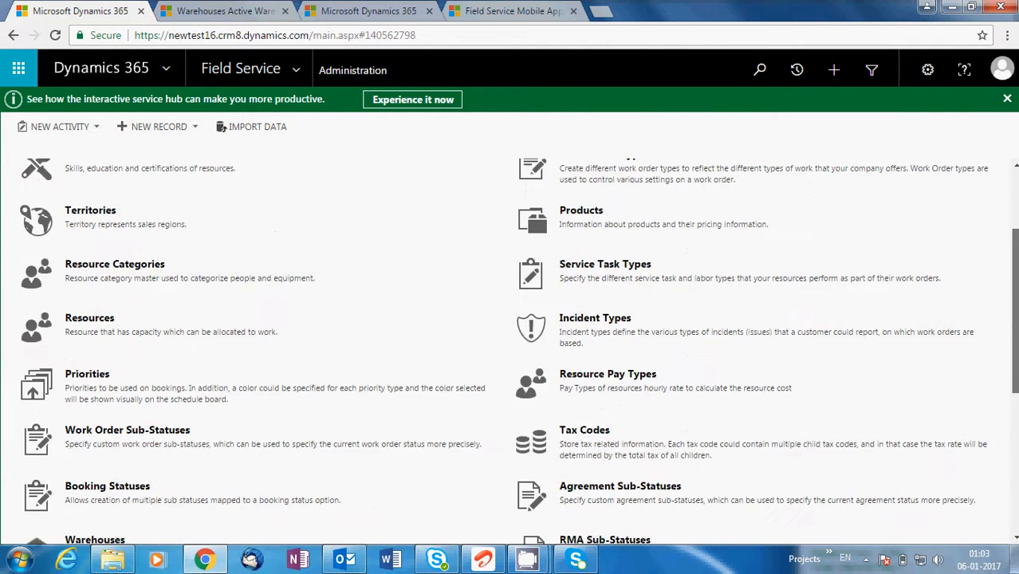
scroll(1016, 269, "up", 1)
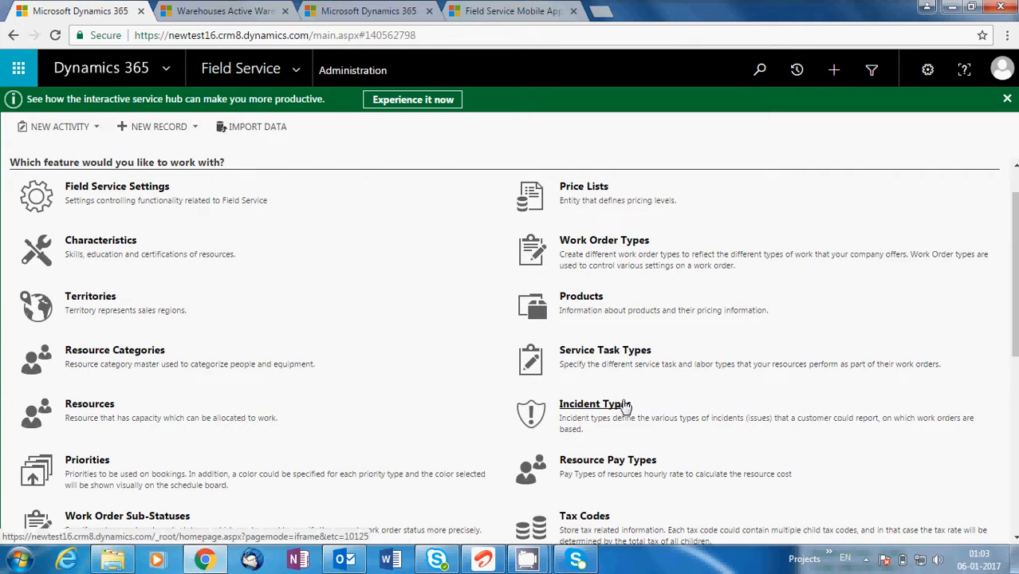
left_click(613, 250)
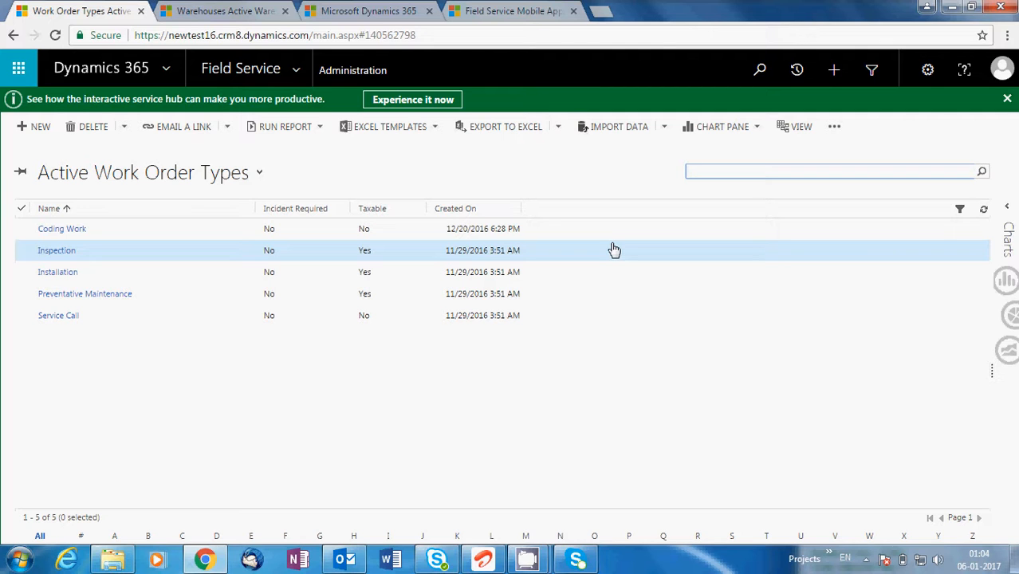
left_click(292, 276)
double_click(292, 276)
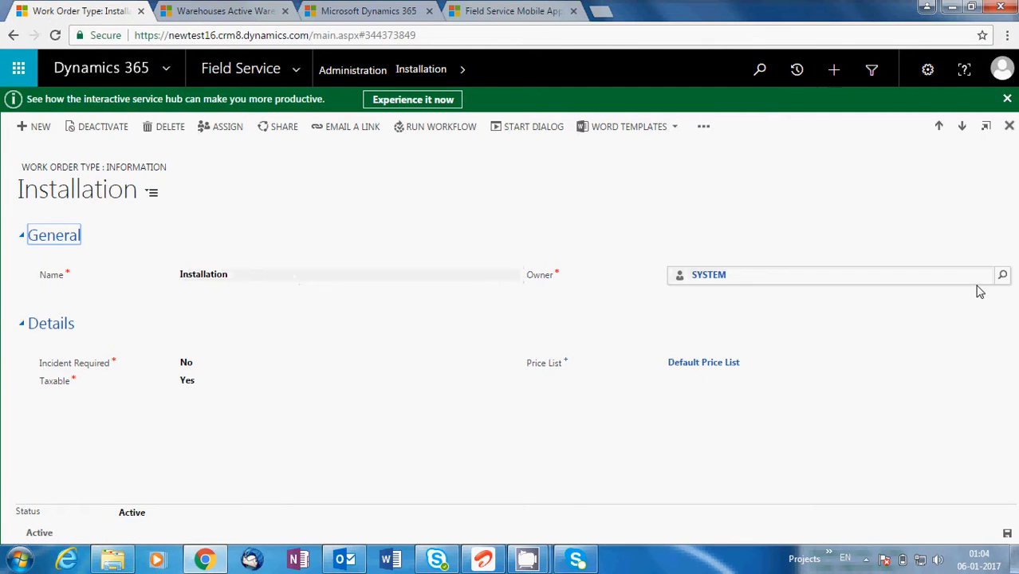
View the related record options of the Installation work order type, and return to the Field Service administration page.
left_click(464, 72)
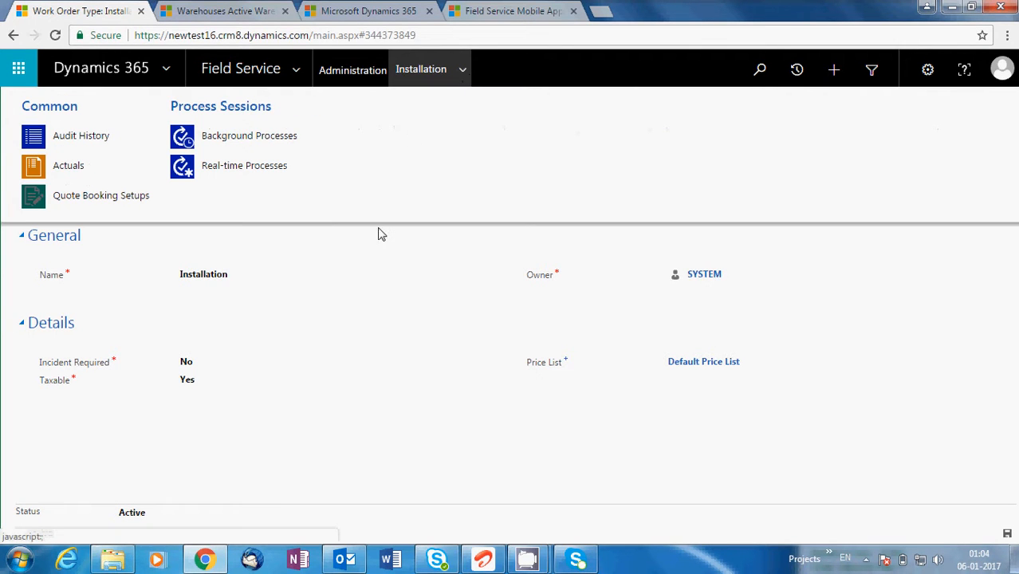
left_click(403, 265)
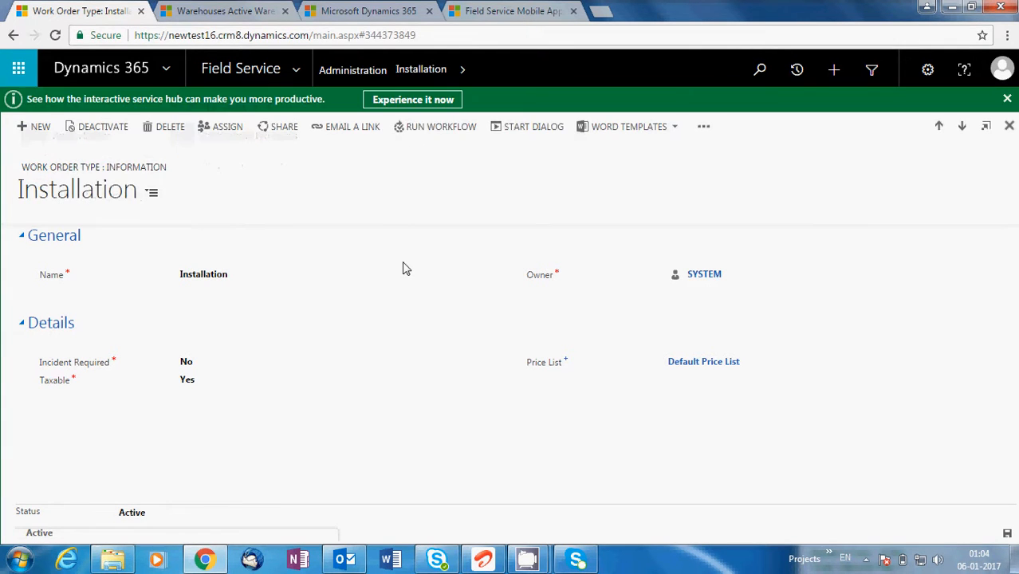
left_click(463, 78)
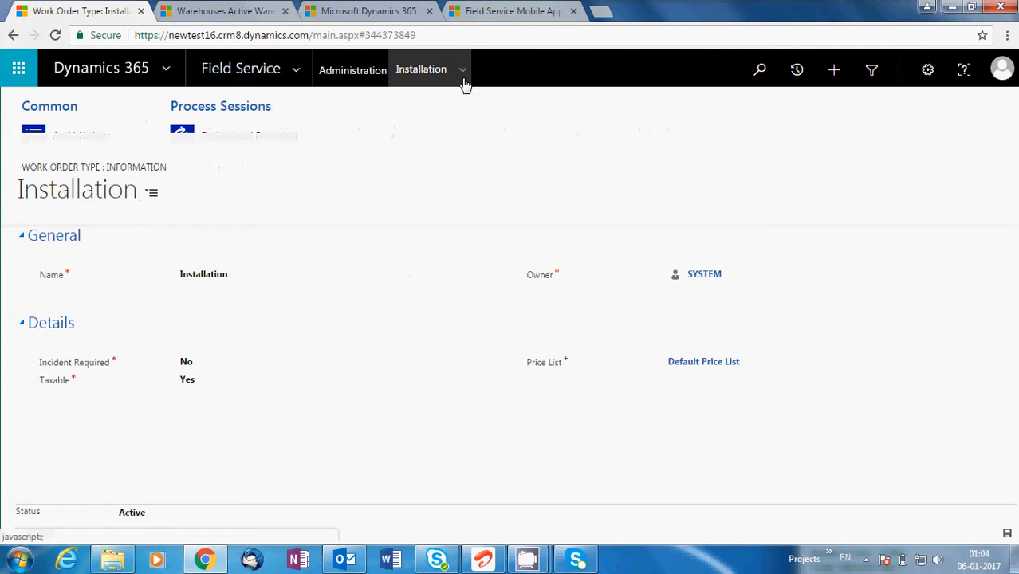
left_click(422, 264)
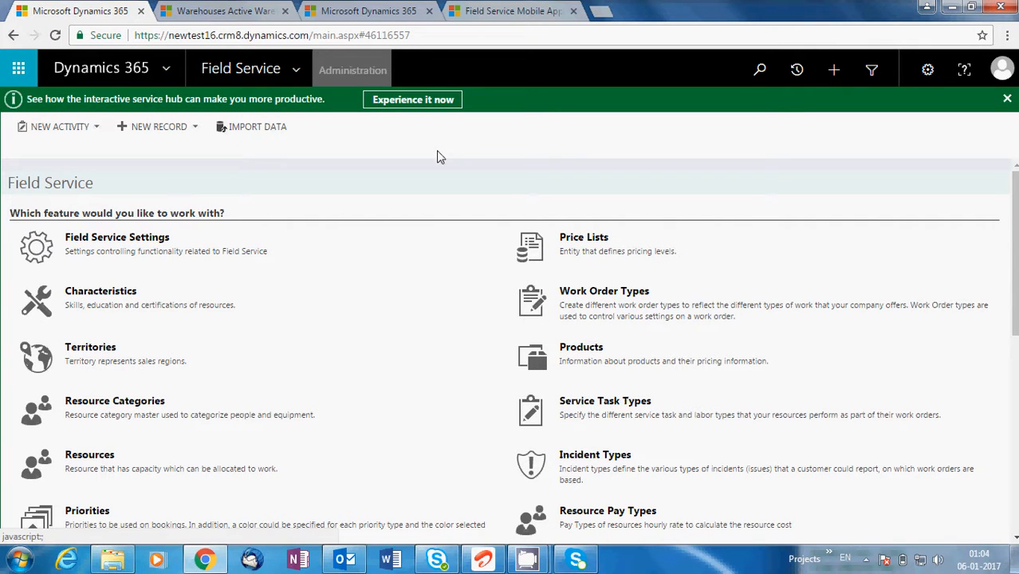
Review the Free Estimate service task type and its related record options, and return to the Field Service administration page.
left_click(649, 405)
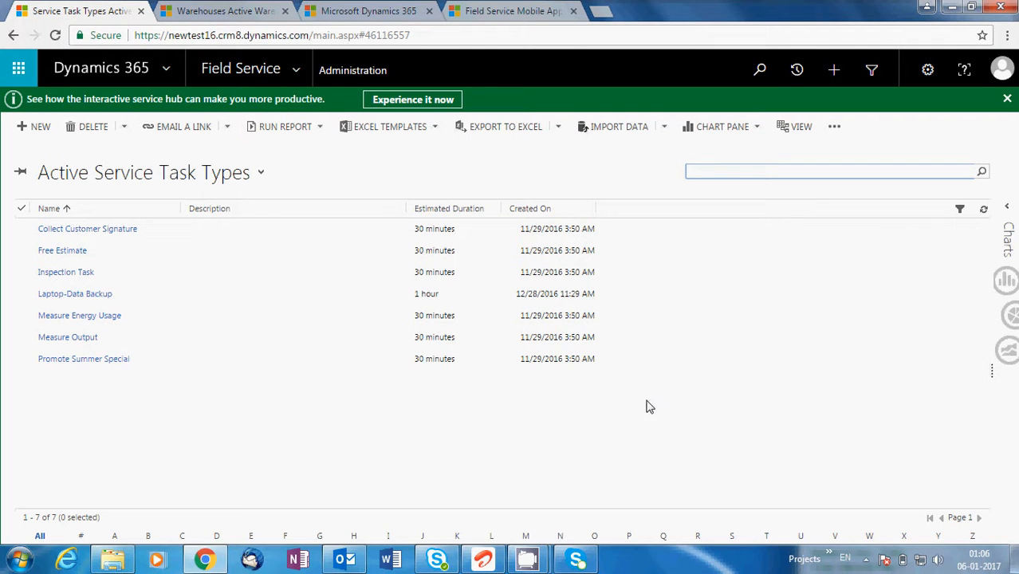
double_click(323, 265)
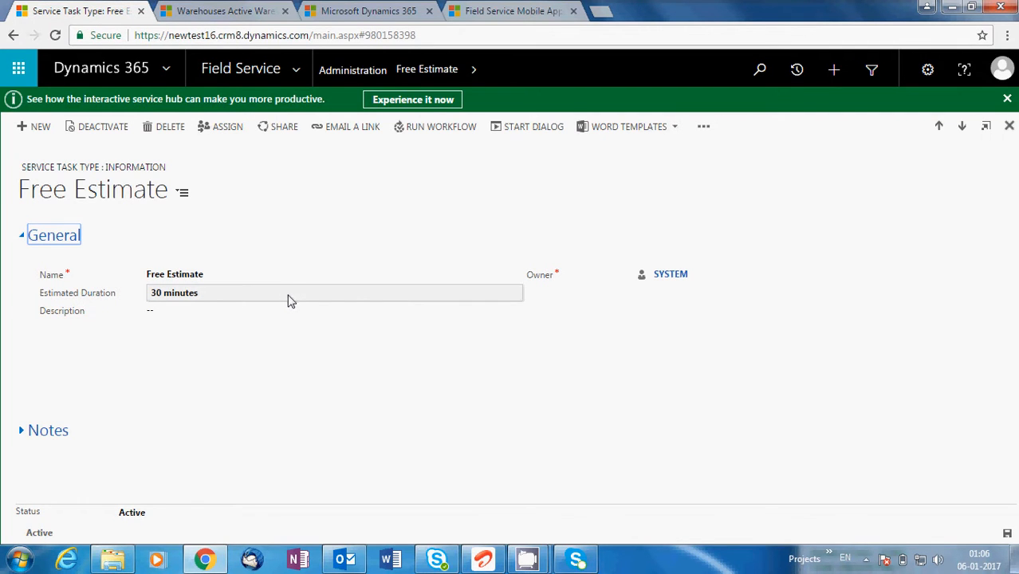
left_click(477, 80)
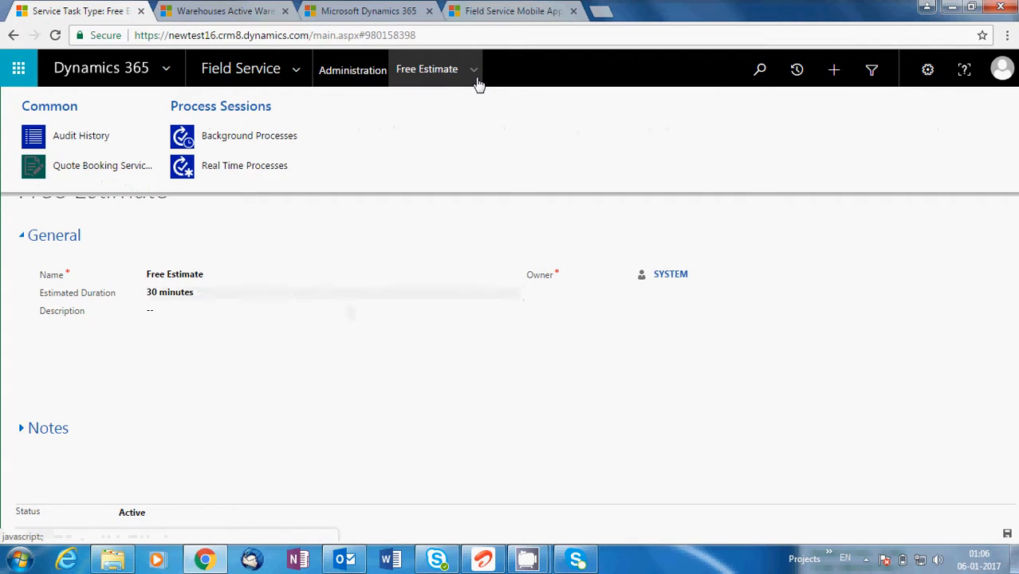
left_click(441, 230)
left_click(354, 72)
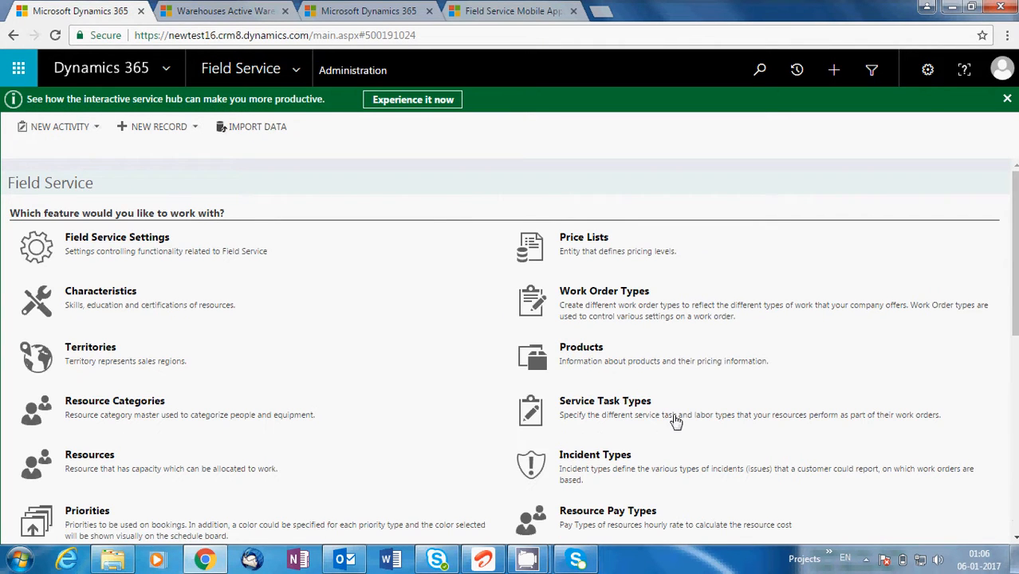
Start a new service task type and name it Data Backup.
left_click(644, 410)
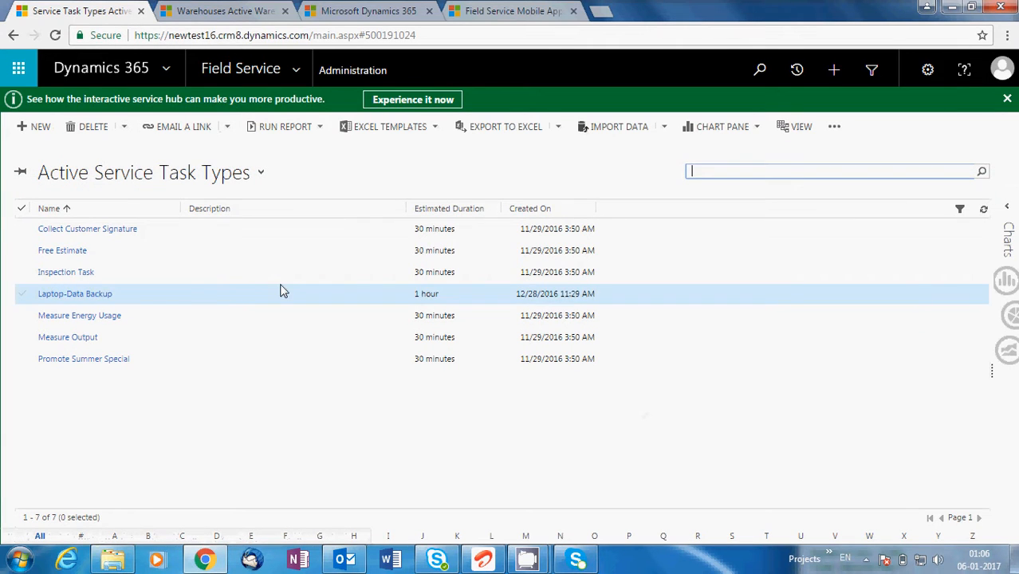
left_click(36, 126)
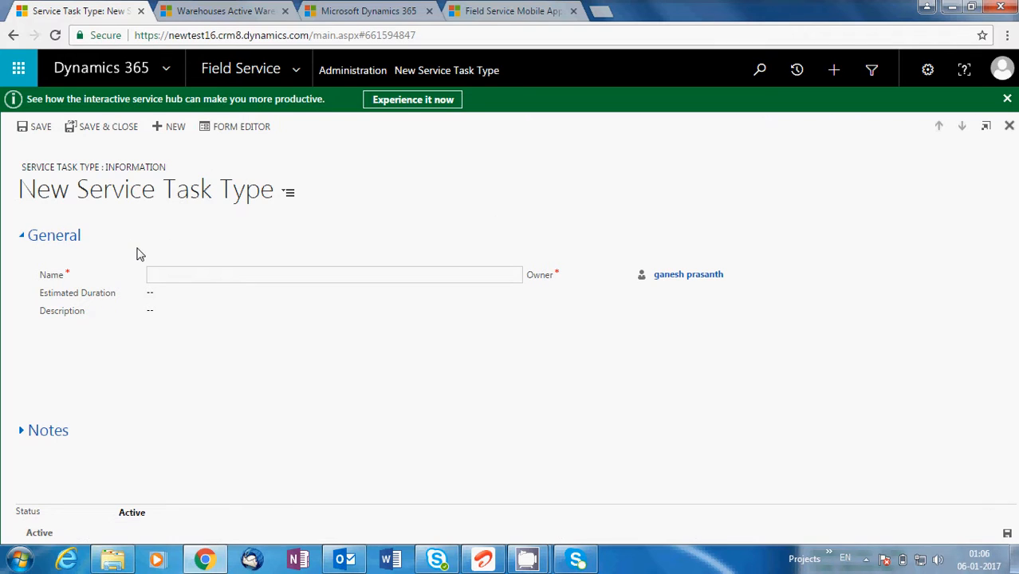
type("Software Backup")
key("ctrl+a")
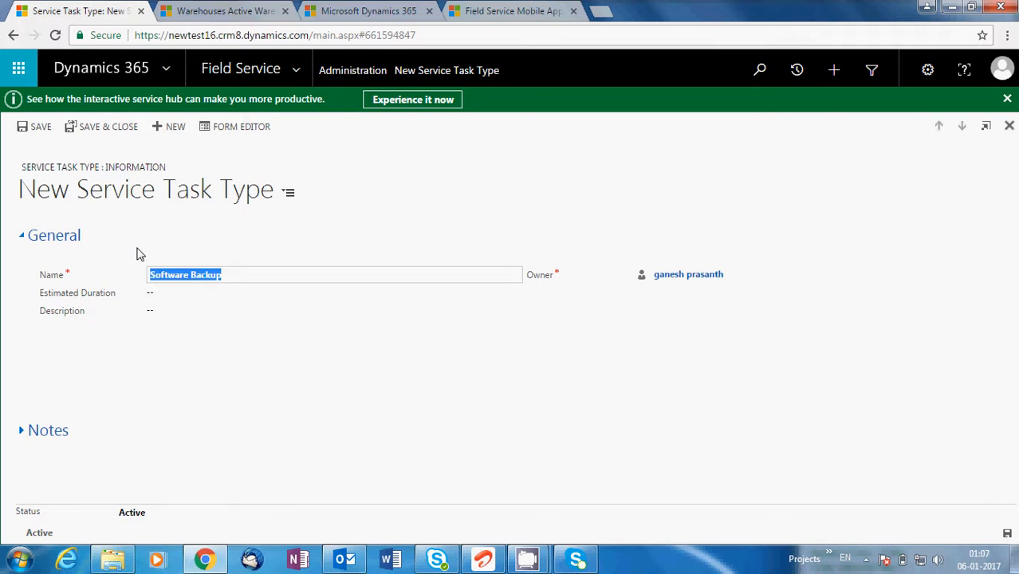
type("Data Bac")
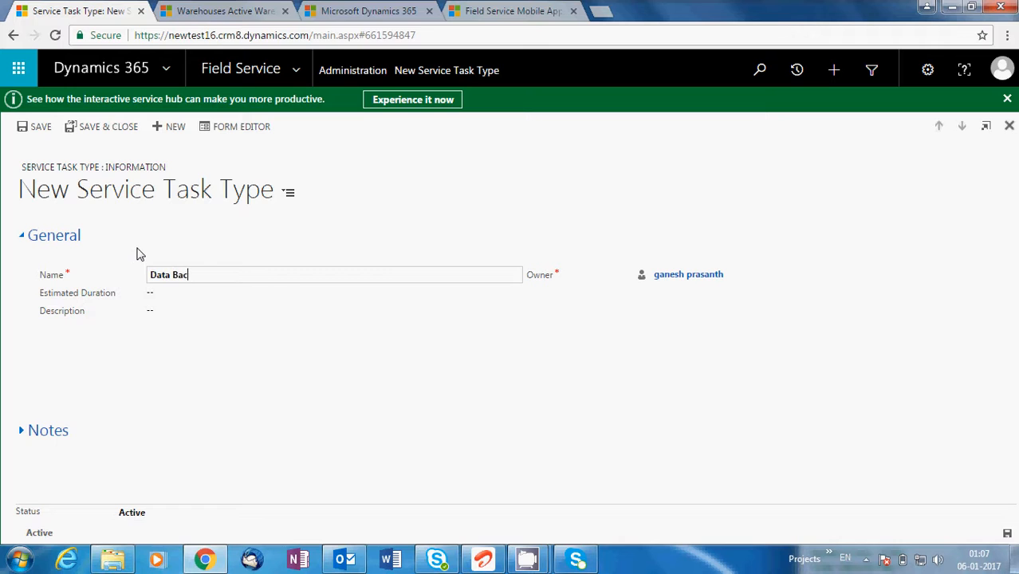
type("kup")
key("Tab")
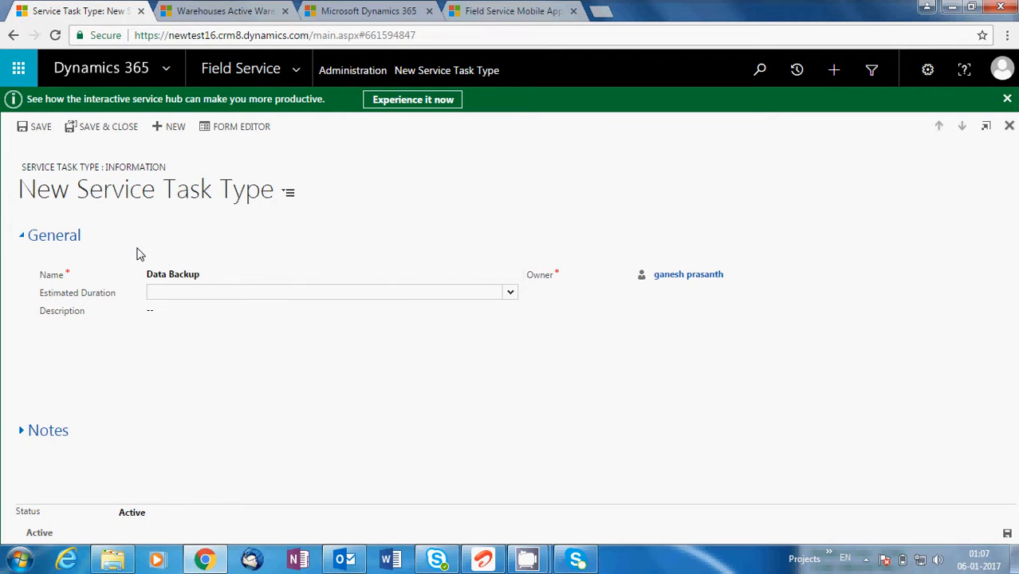
Set the Data Backup task's estimated duration to 1 hour, and save and close the record.
left_click(512, 296)
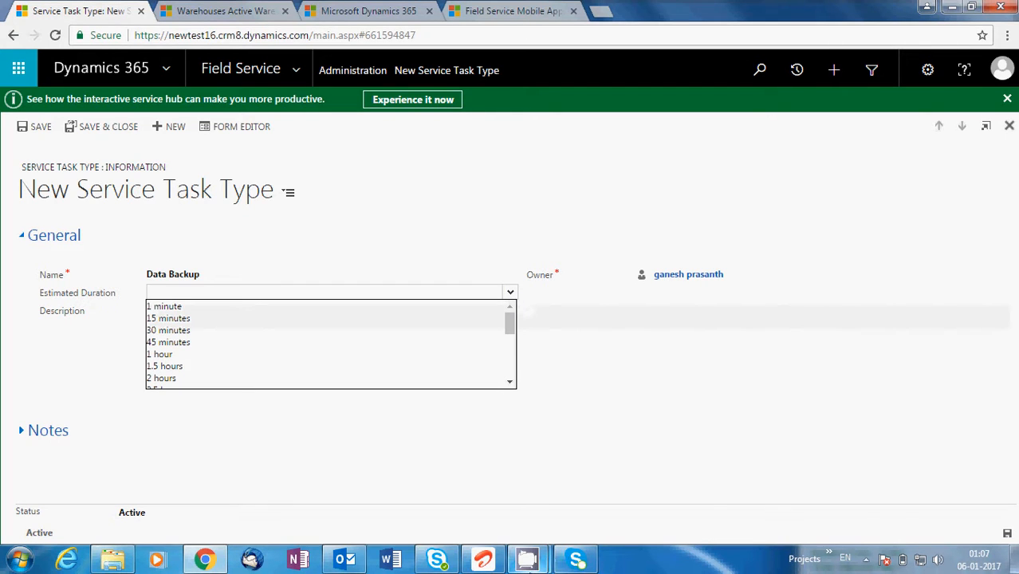
mouse_move(526, 558)
left_click(491, 505)
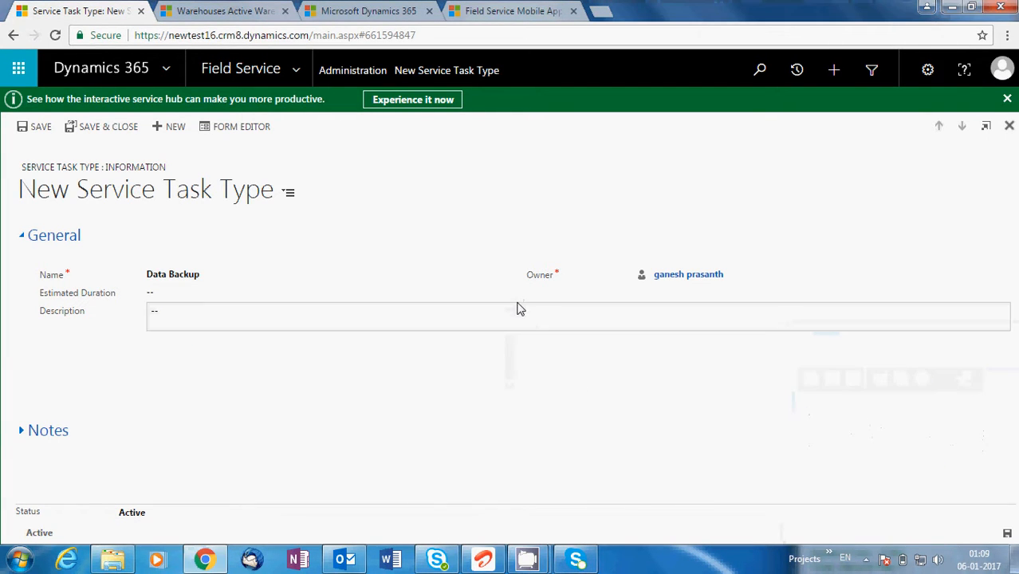
left_click(505, 298)
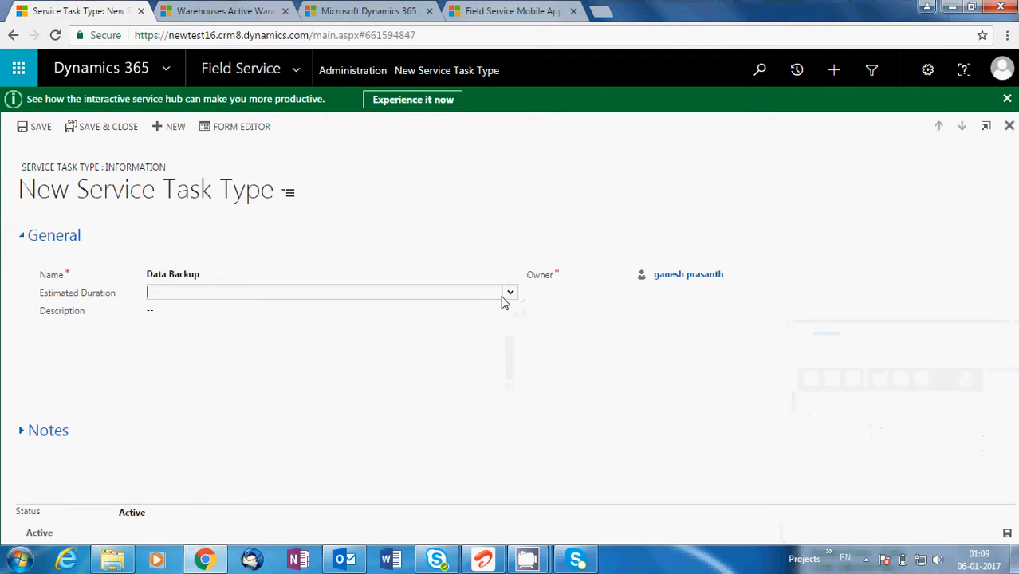
left_click(510, 294)
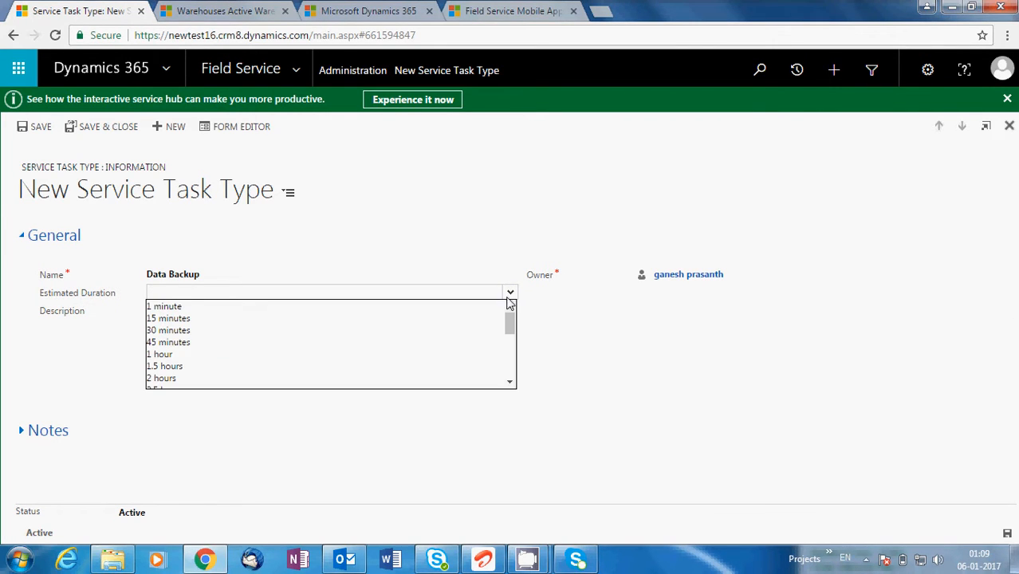
left_click(218, 356)
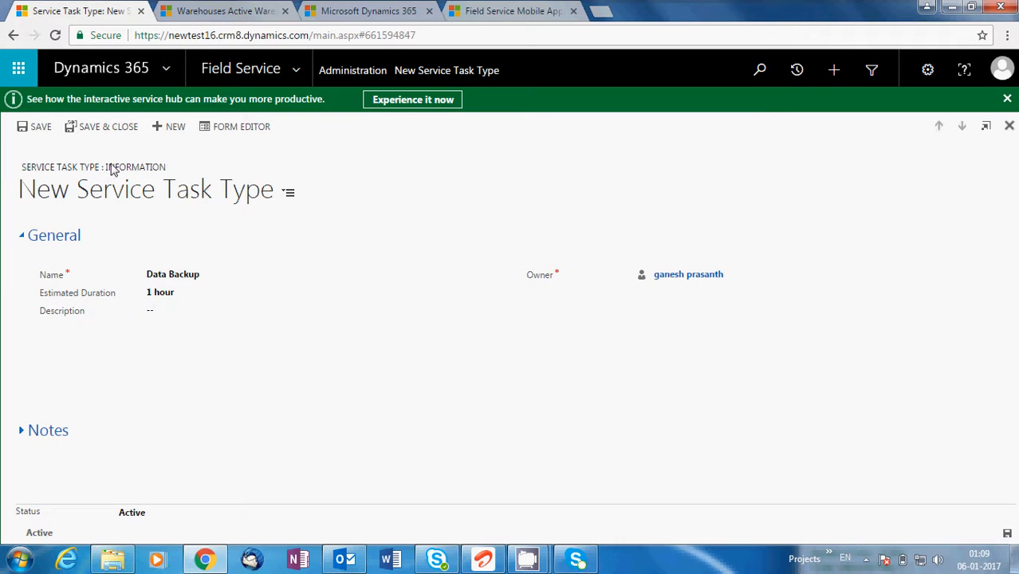
left_click(104, 133)
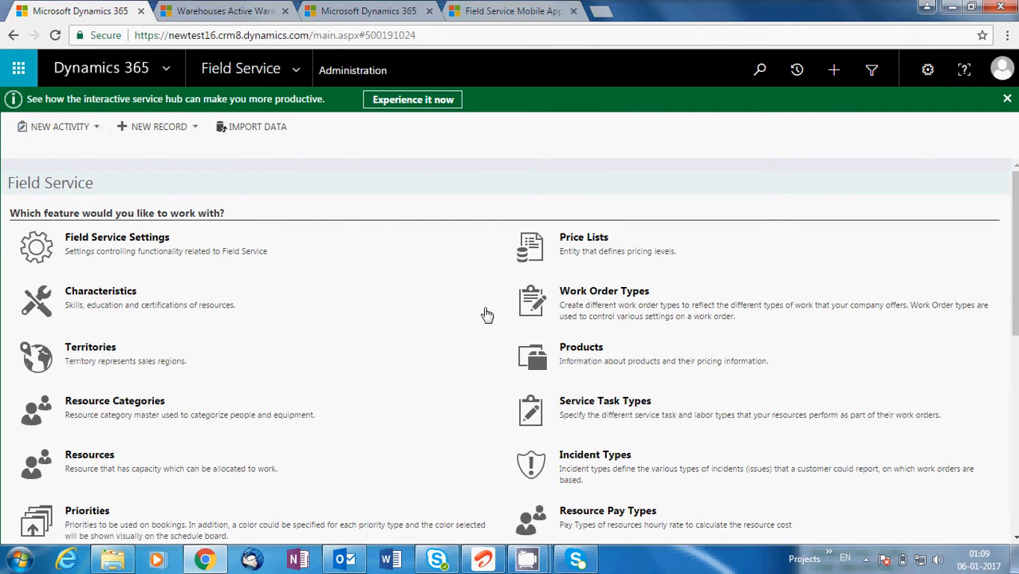
Start another new service task type and name it Install OS.
left_click(605, 407)
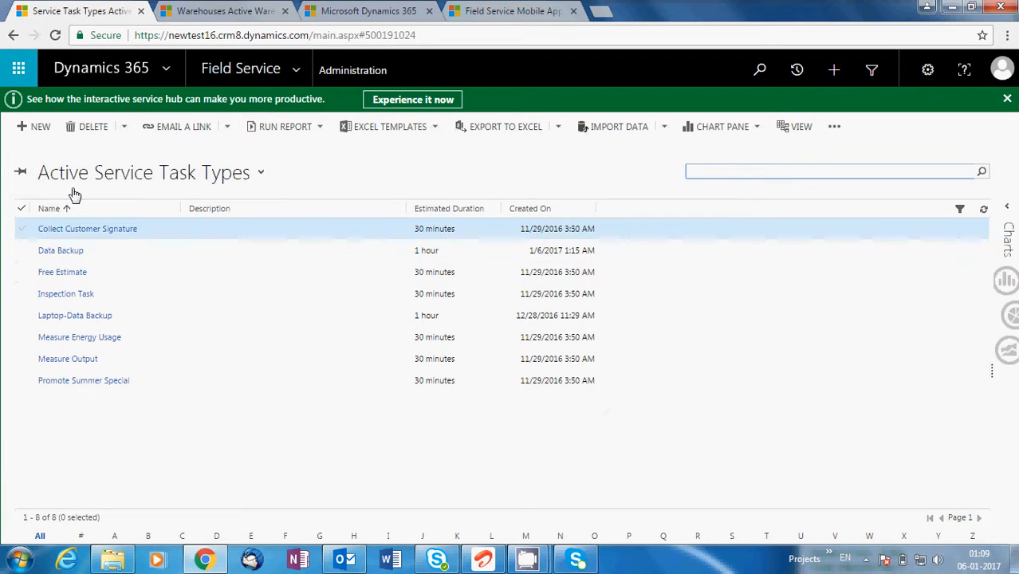
left_click(32, 127)
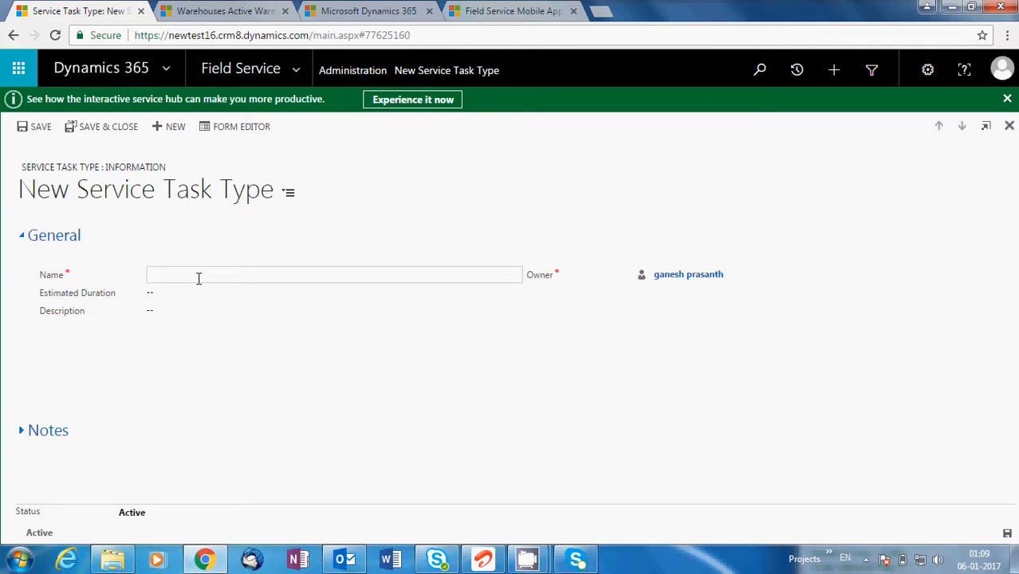
type("Install OS")
Set the Install OS task's estimated duration to 1 hour, and save and close the record.
left_click(214, 294)
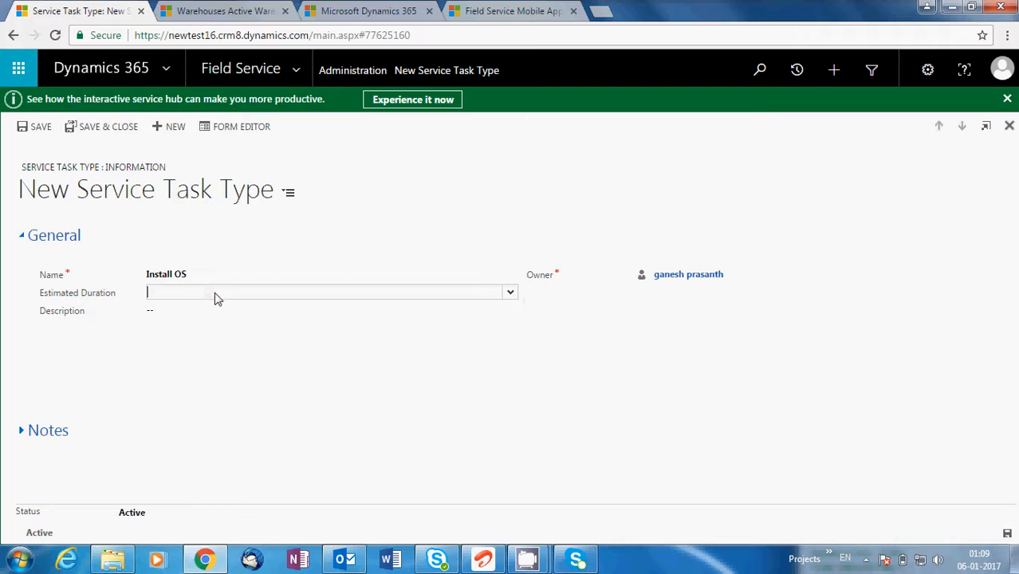
left_click(507, 299)
left_click(512, 300)
left_click(510, 295)
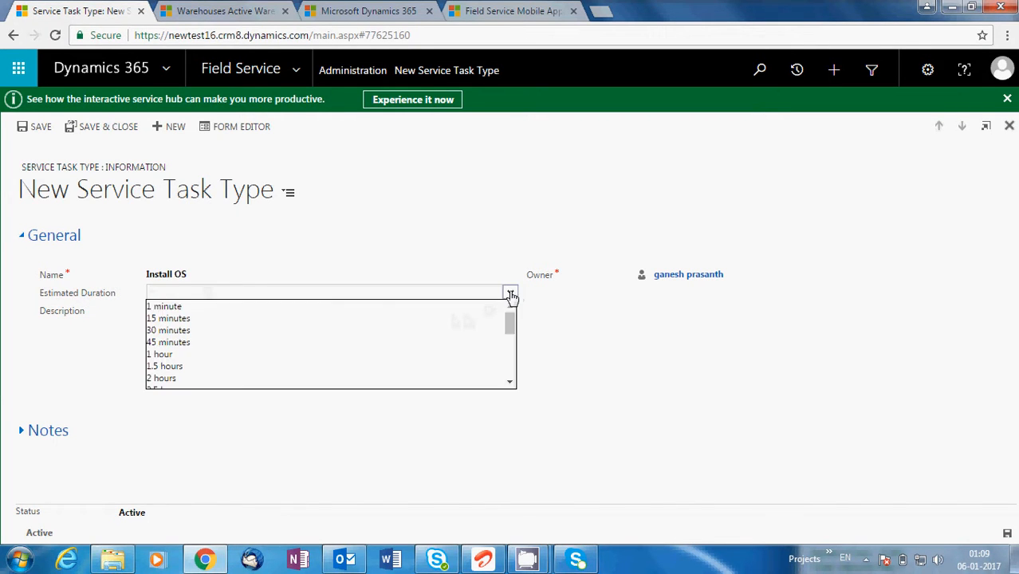
left_click(166, 356)
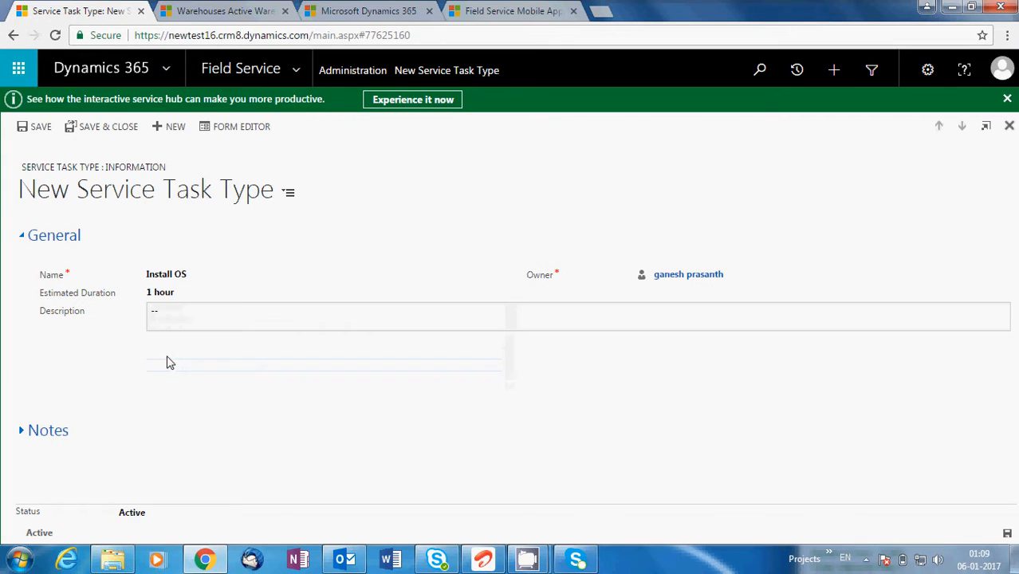
left_click(86, 138)
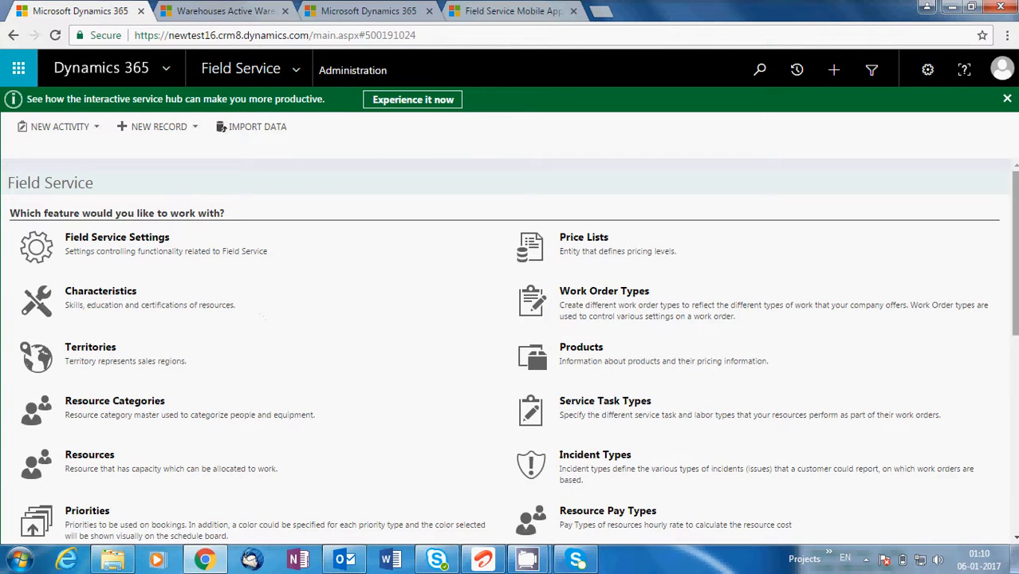
Open the Incident Types list from Field Service administration and start a new incident type record.
left_click_drag(1015, 286, 1015, 308)
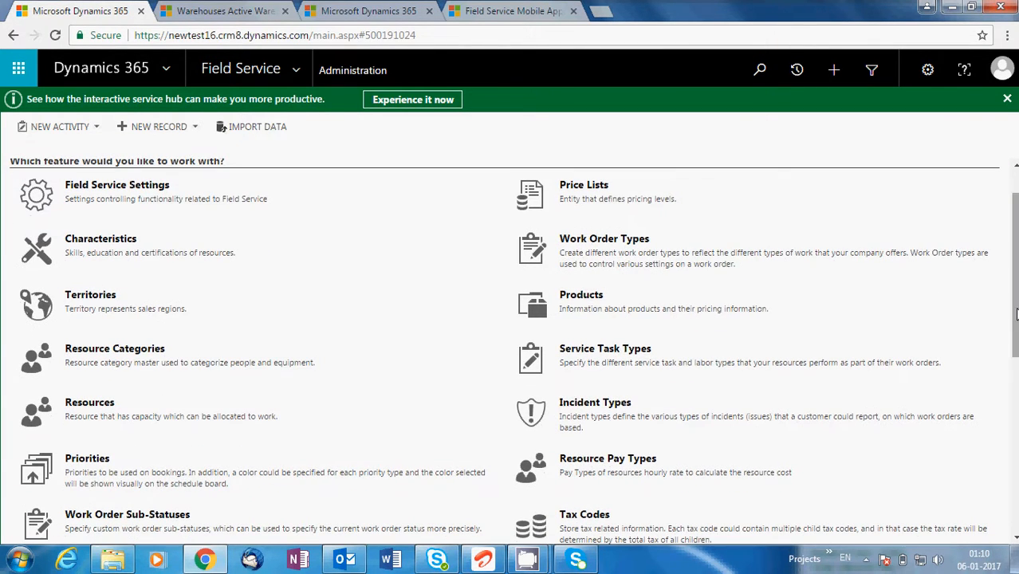
left_click(617, 405)
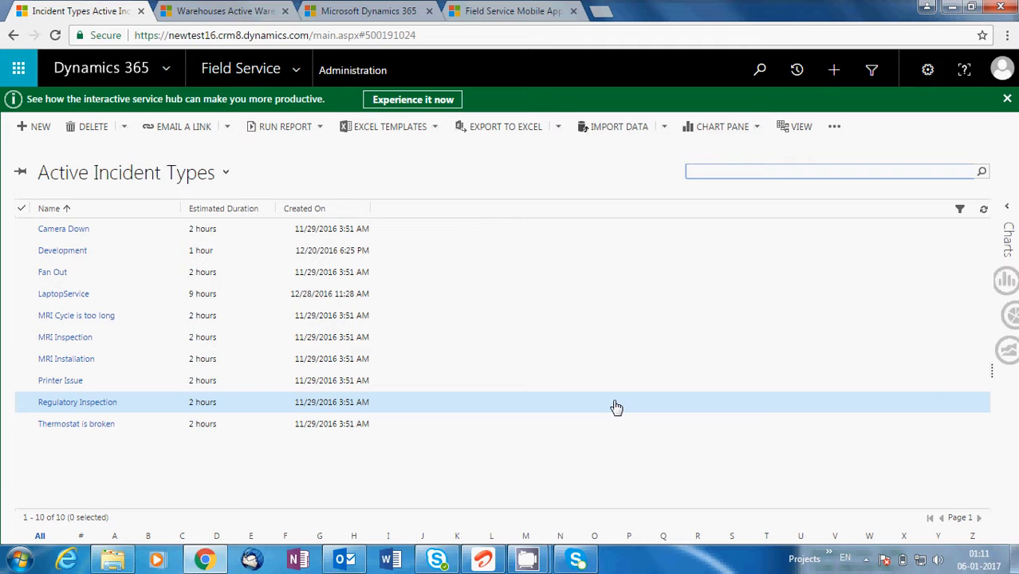
left_click(40, 127)
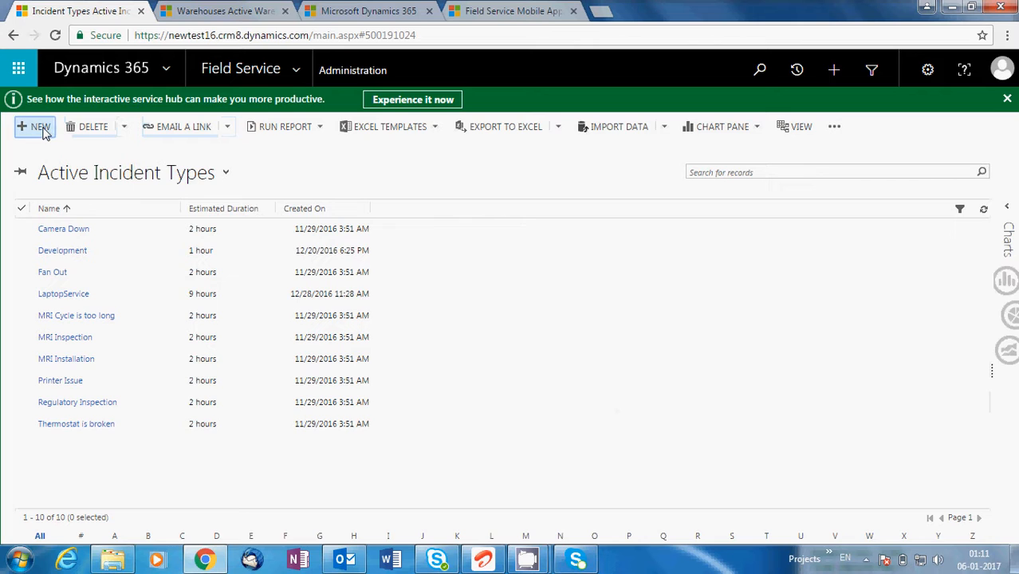
left_click(41, 128)
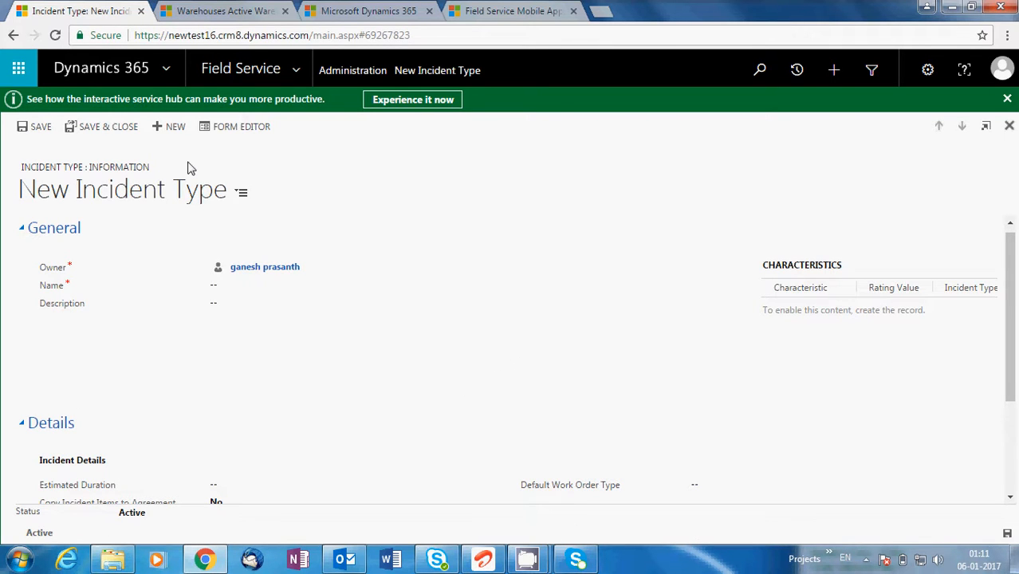
Load the organization's root address in the browser tab showing Active Warehouses, and dismiss the pending email warning.
left_click(345, 8)
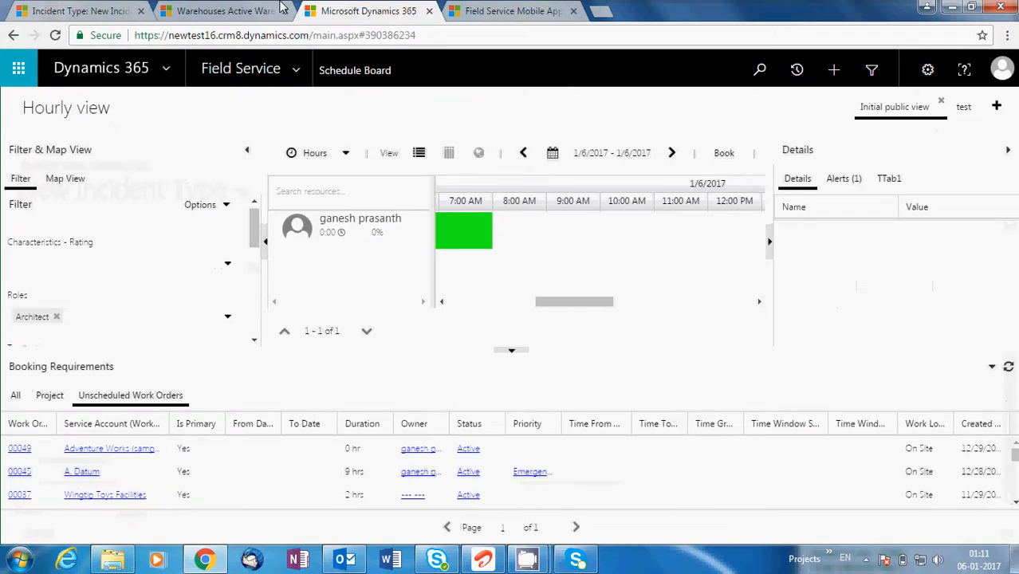
left_click(262, 8)
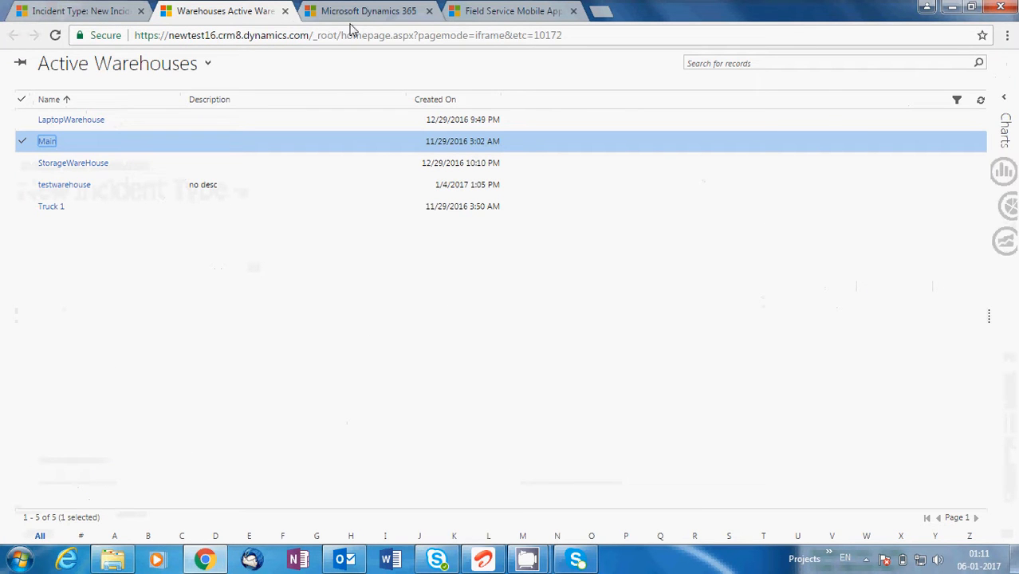
left_click_drag(312, 35, 563, 42)
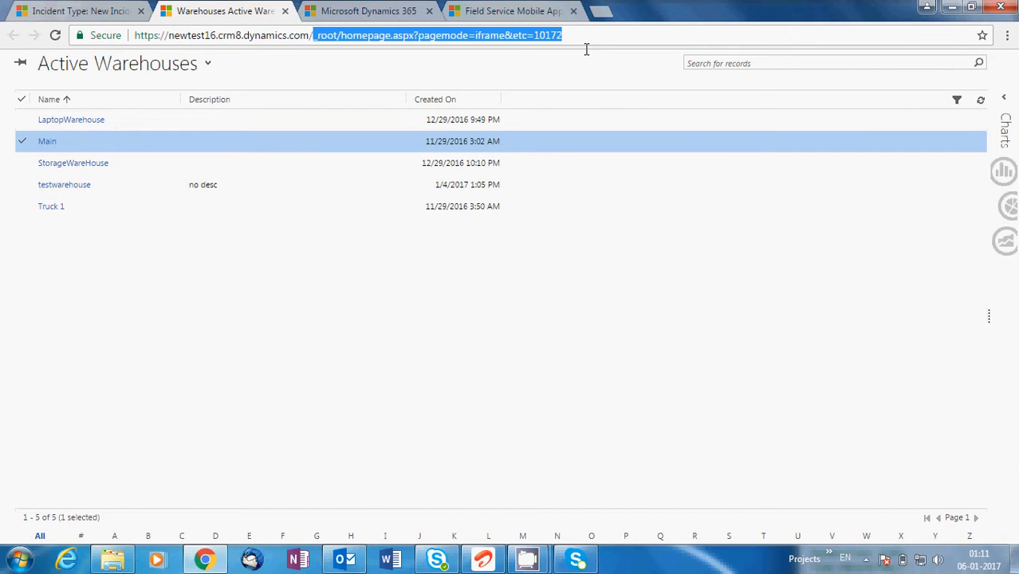
key("BackSpace")
key("Return")
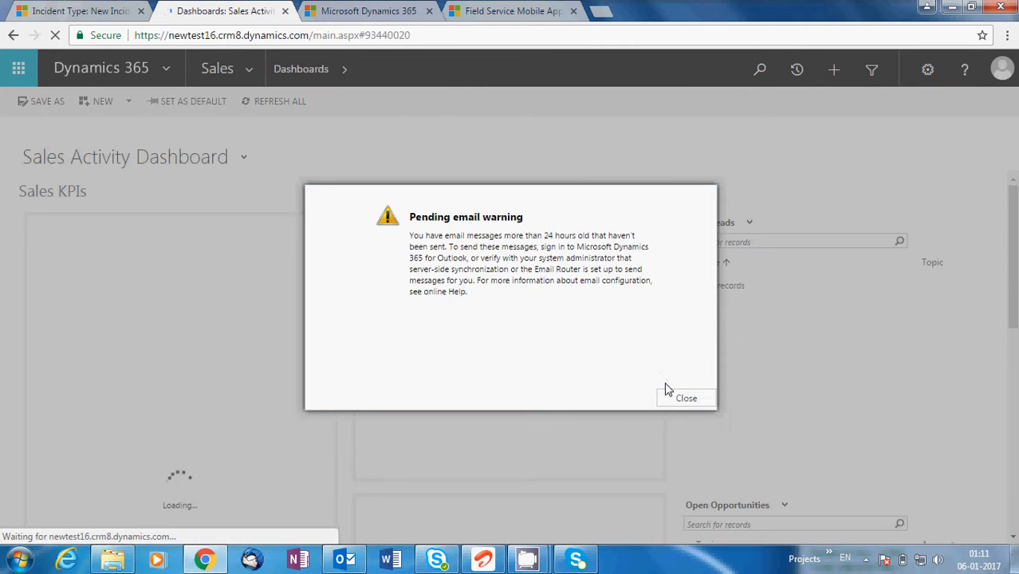
left_click(674, 397)
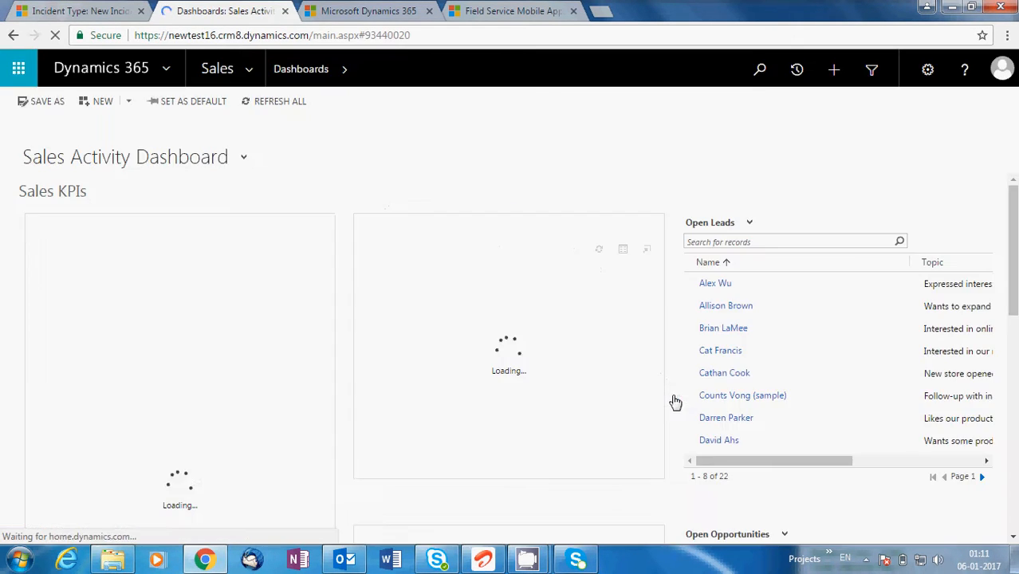
Open an existing work order from the Field Service work orders and look up the choices for its primary incident type.
left_click(256, 72)
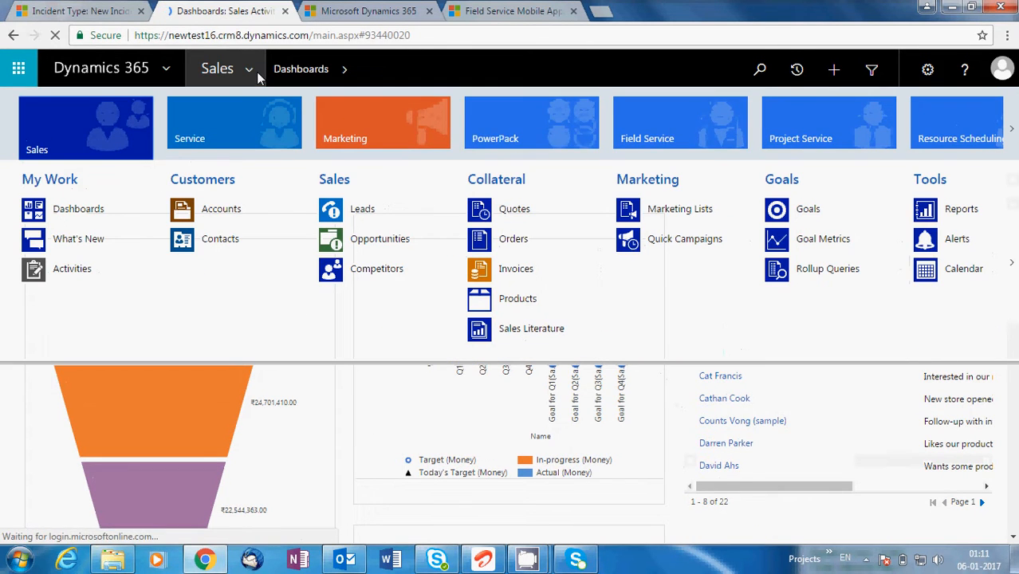
left_click(669, 130)
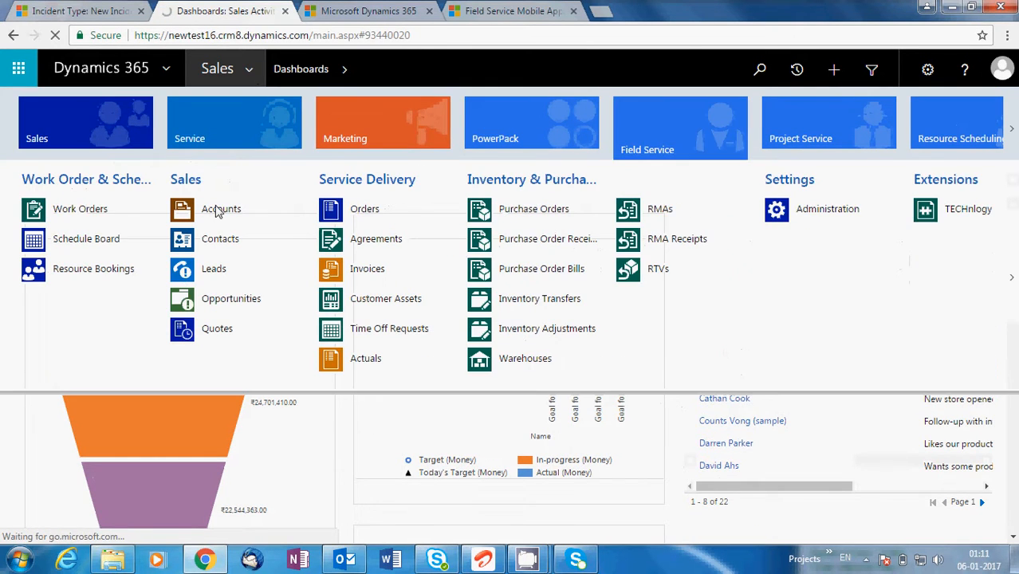
left_click(126, 207)
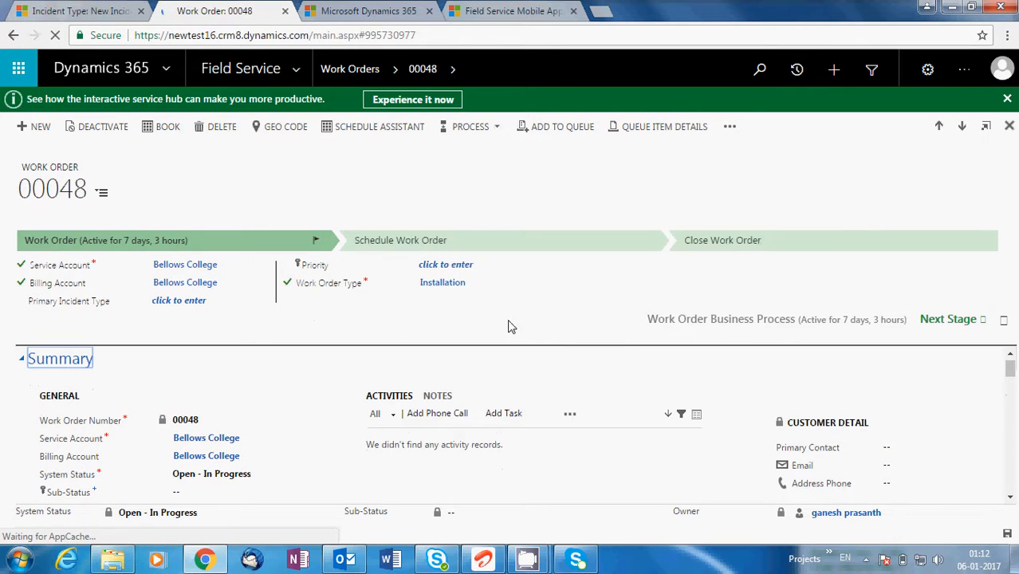
left_click(209, 301)
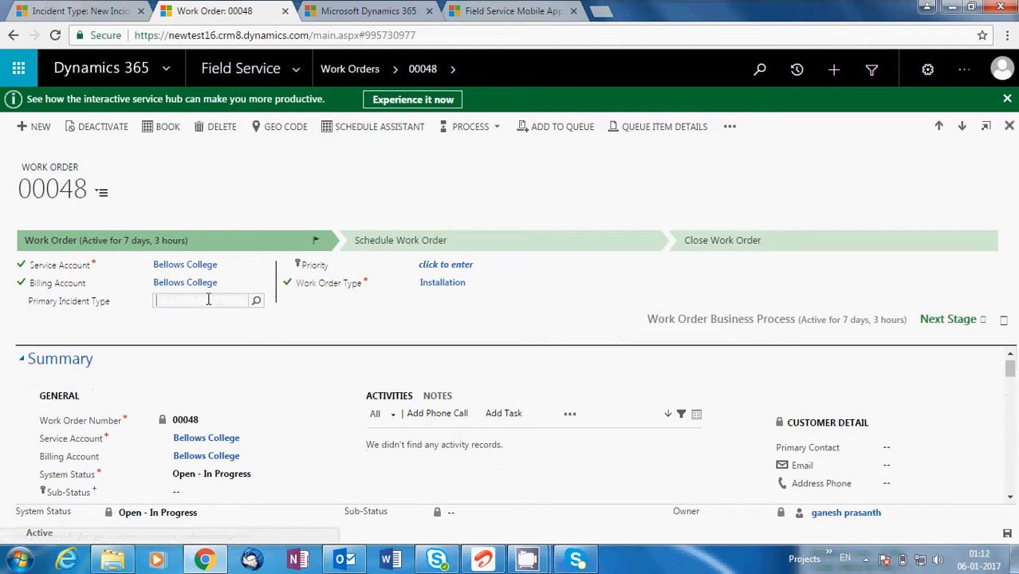
left_click(256, 302)
left_click(416, 325)
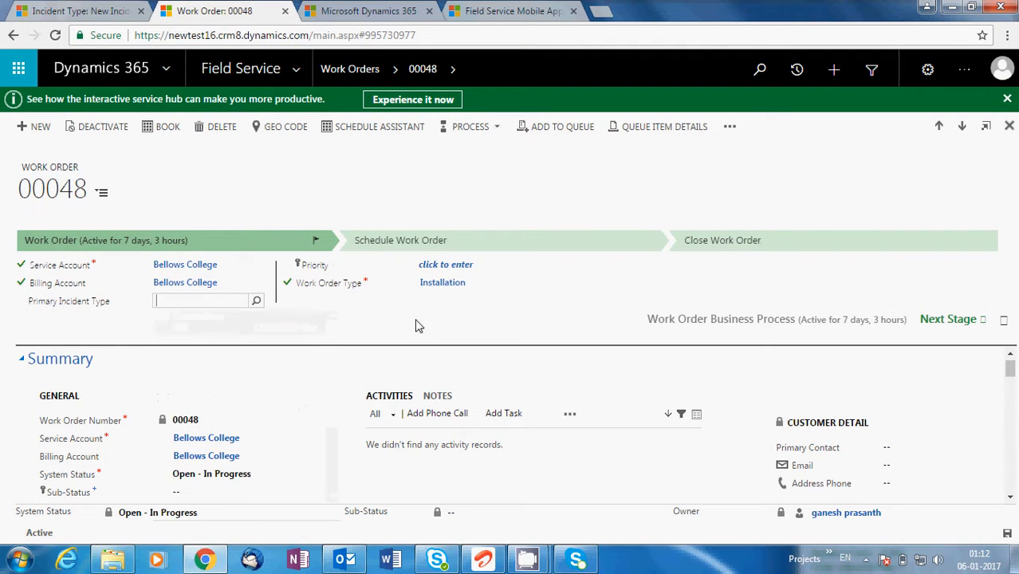
Return to the new incident type record, name it Installing OS, and save it.
left_click(94, 10)
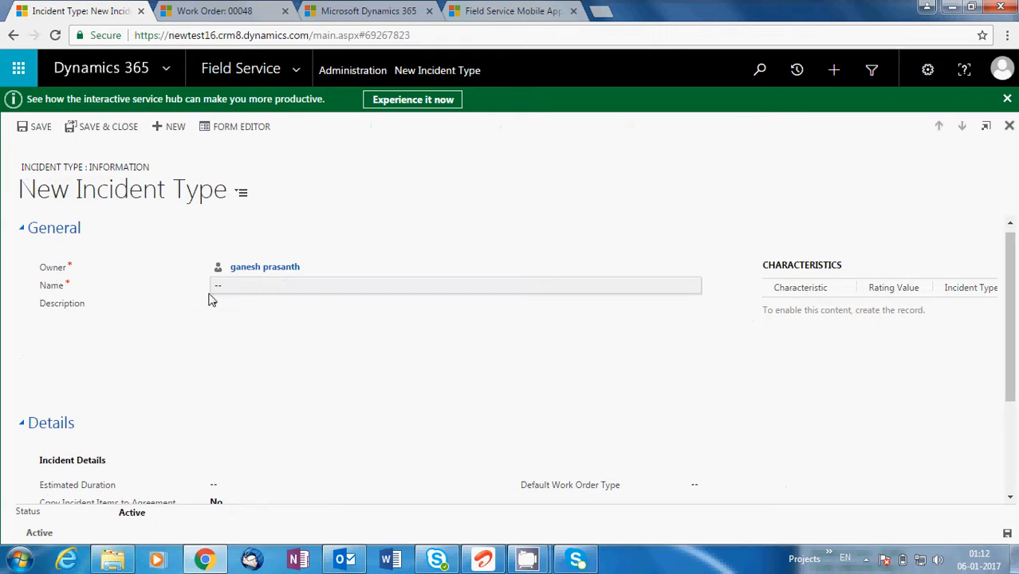
left_click(249, 292)
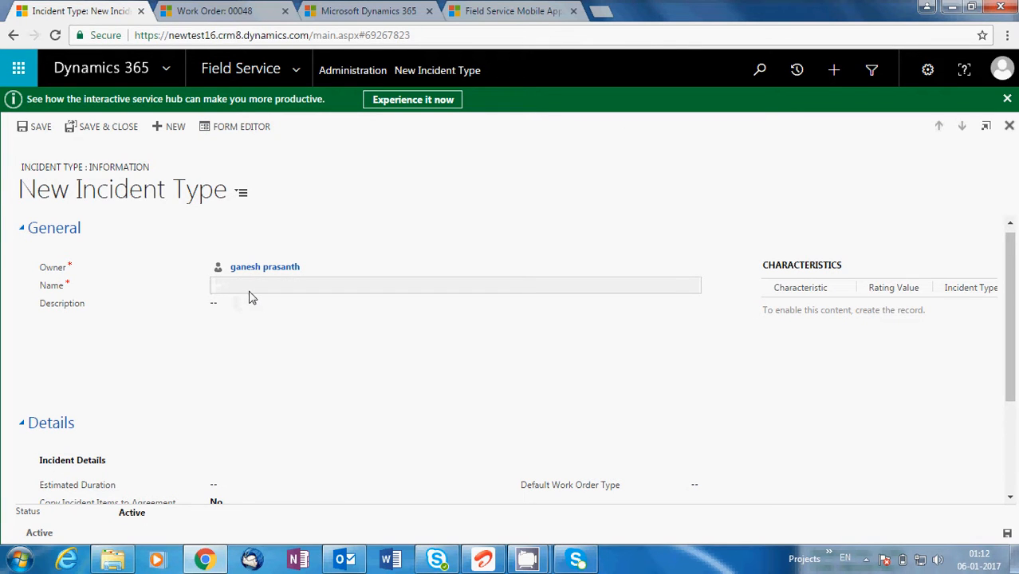
type("Install")
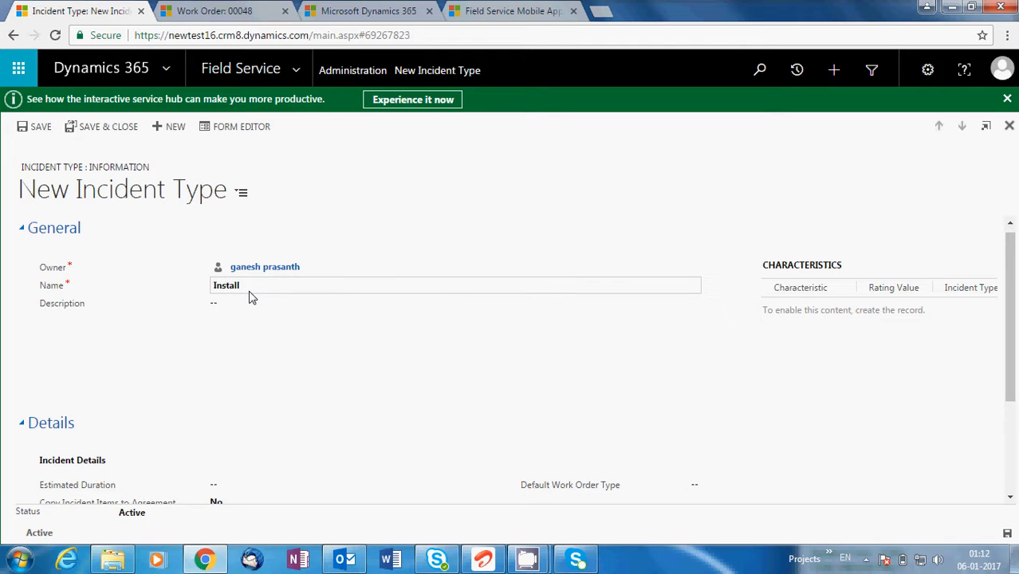
type("atio")
key("BackSpace")
key("BackSpace")
key("BackSpace")
type("ing OD")
key("BackSpace")
type("S")
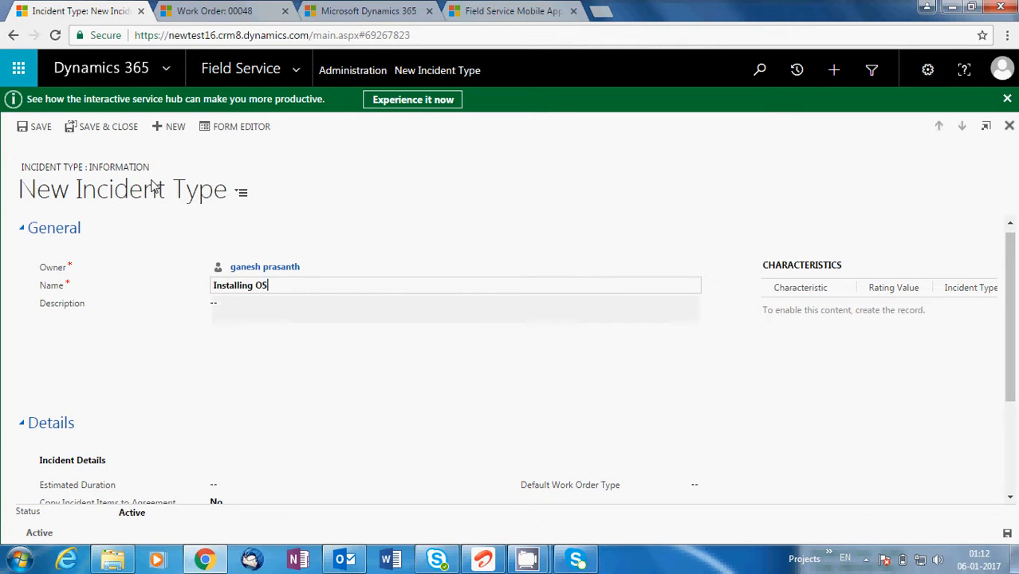
left_click(40, 129)
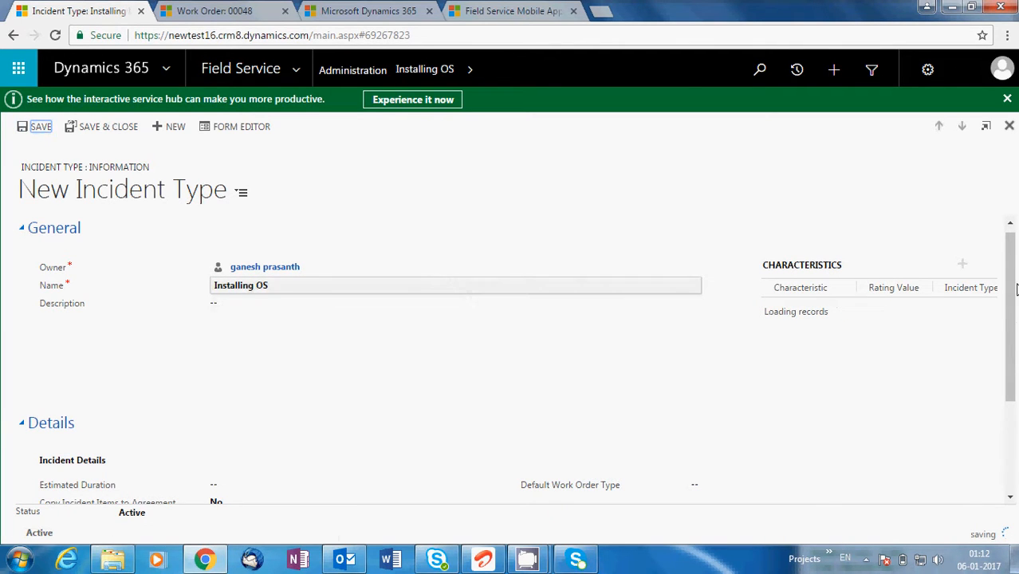
Set the Installing OS incident type's estimated duration to 3 hours.
left_click_drag(1010, 262, 1009, 365)
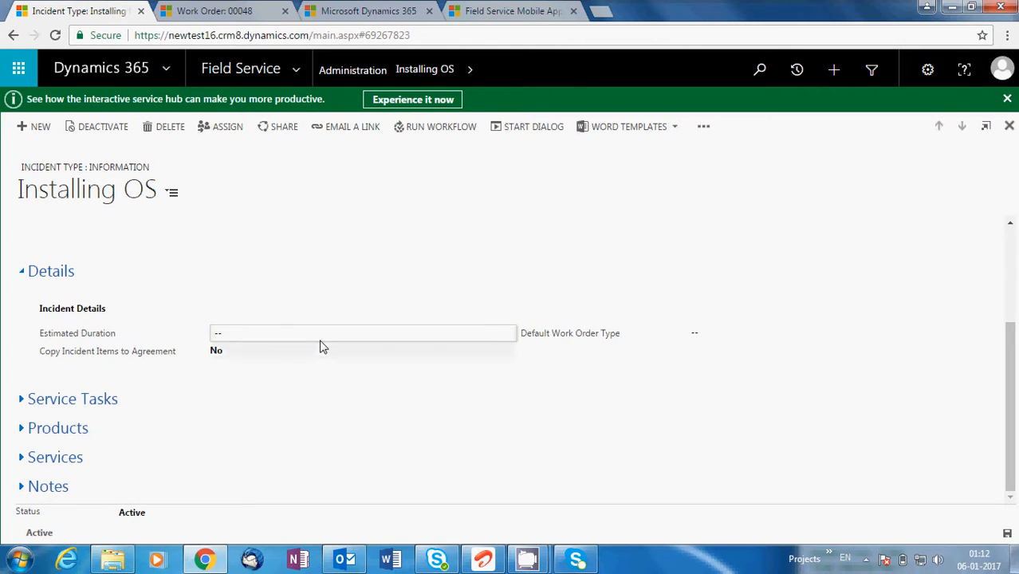
left_click(321, 341)
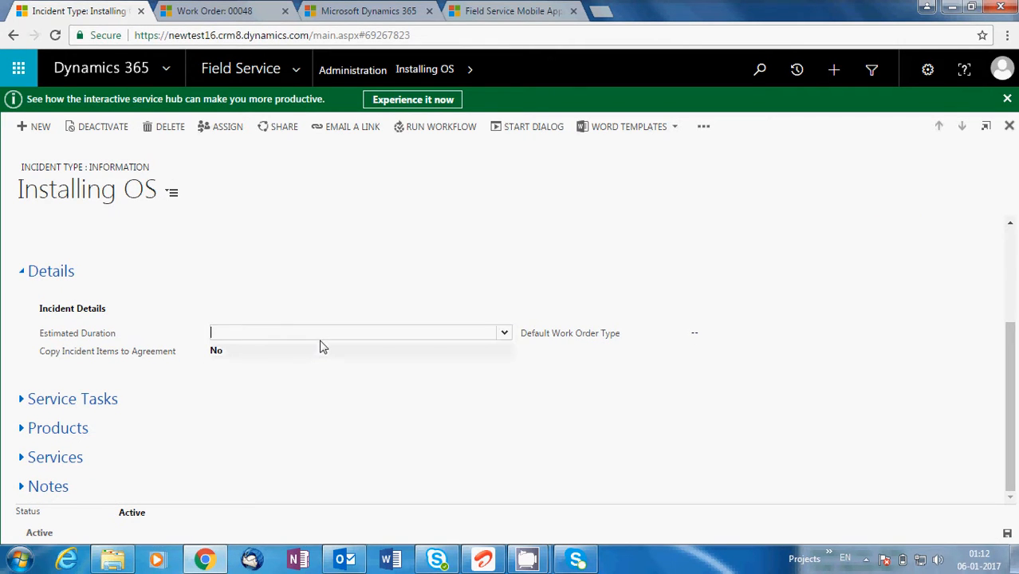
left_click(504, 334)
left_click_drag(504, 363, 505, 375)
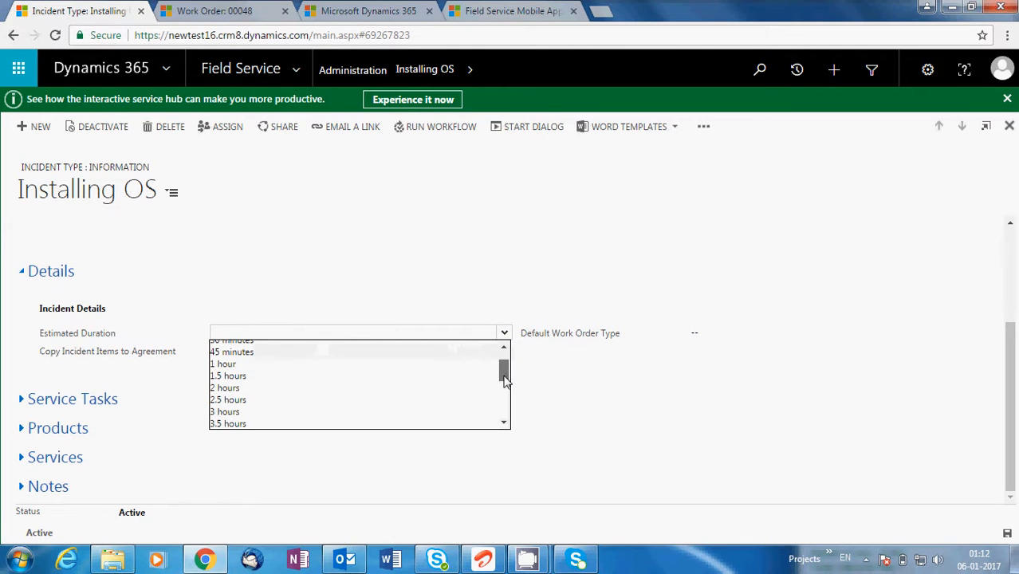
left_click(419, 412)
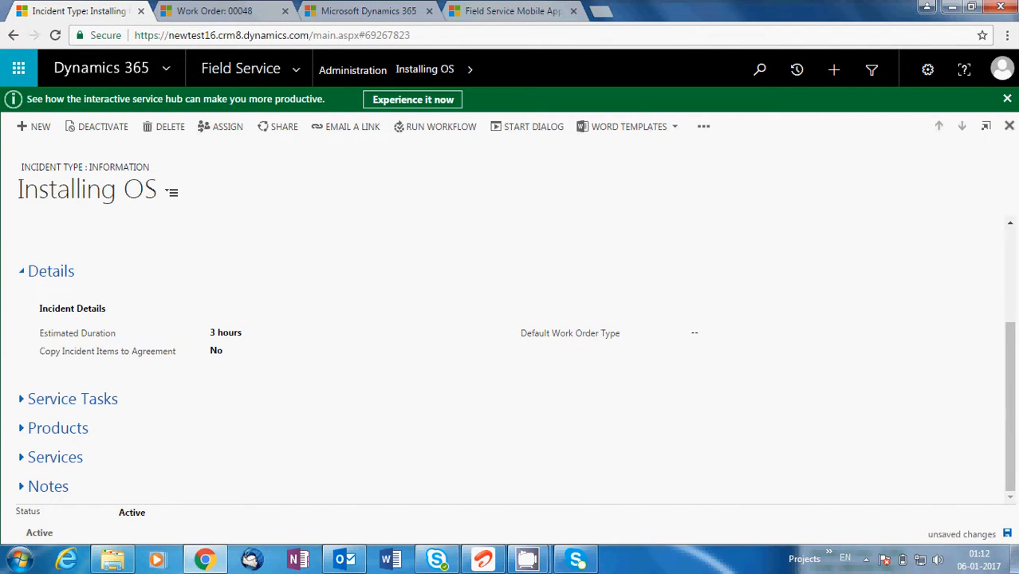
Set the incident type's default work order type to Installation and save the record.
left_click(797, 334)
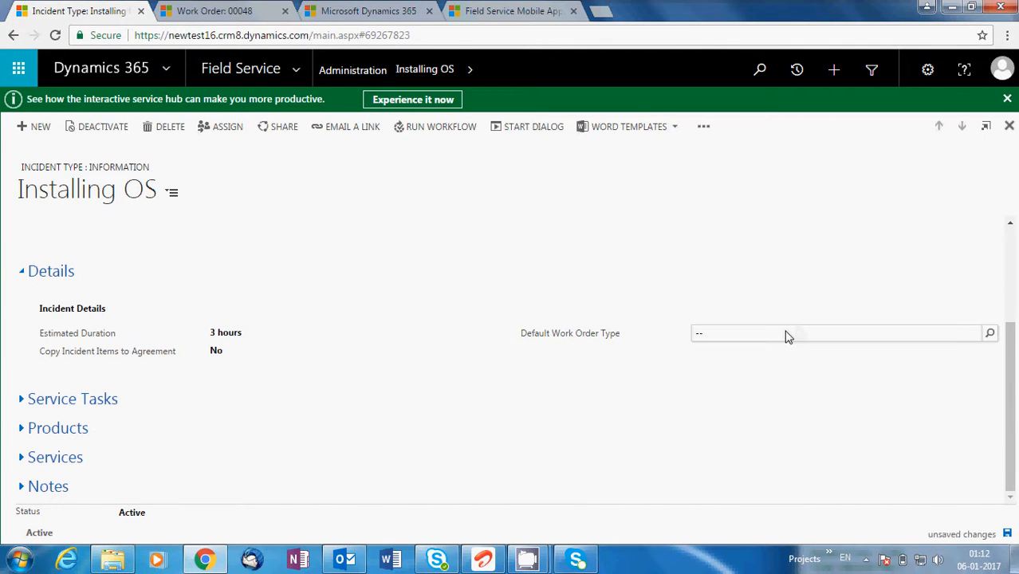
left_click(990, 334)
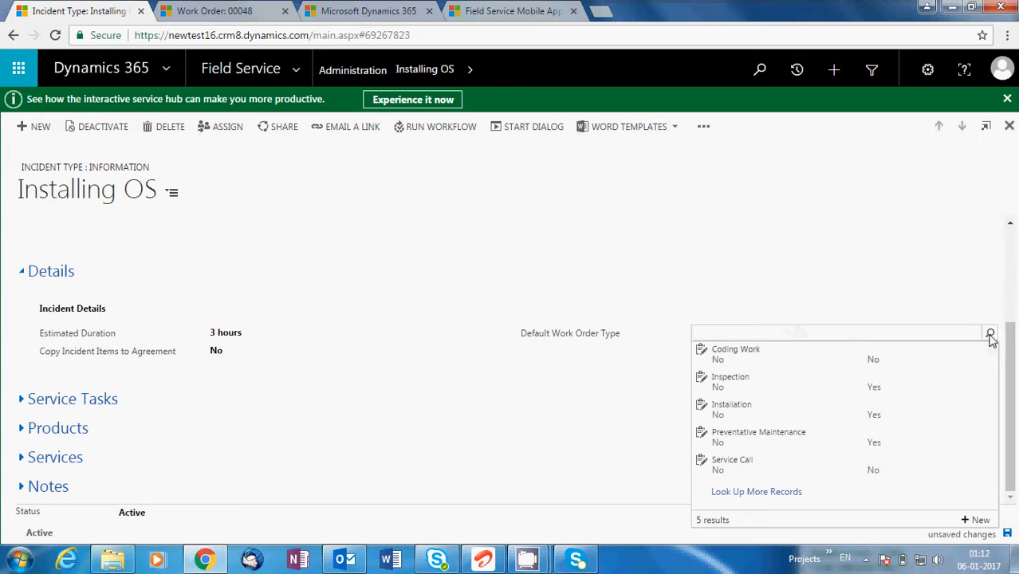
left_click(745, 407)
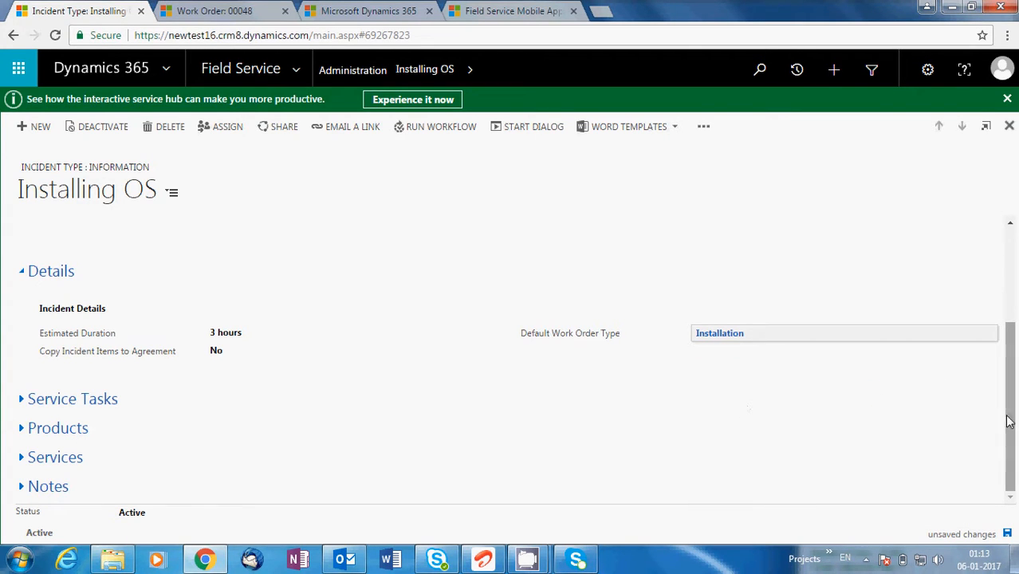
left_click(1008, 534)
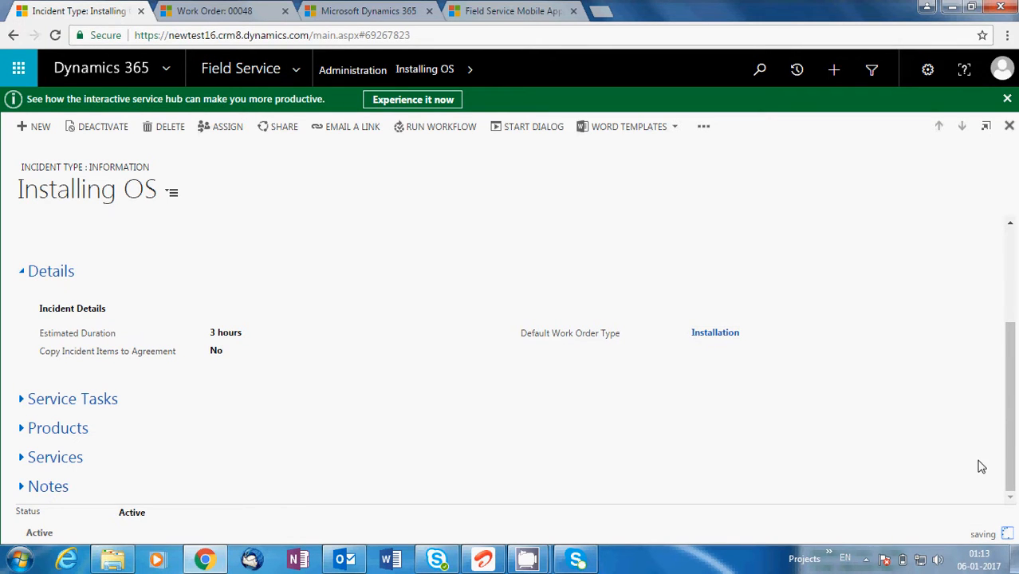
Add a service task with task type Data Backup to the Installing OS incident type, and save and close the task.
left_click(24, 273)
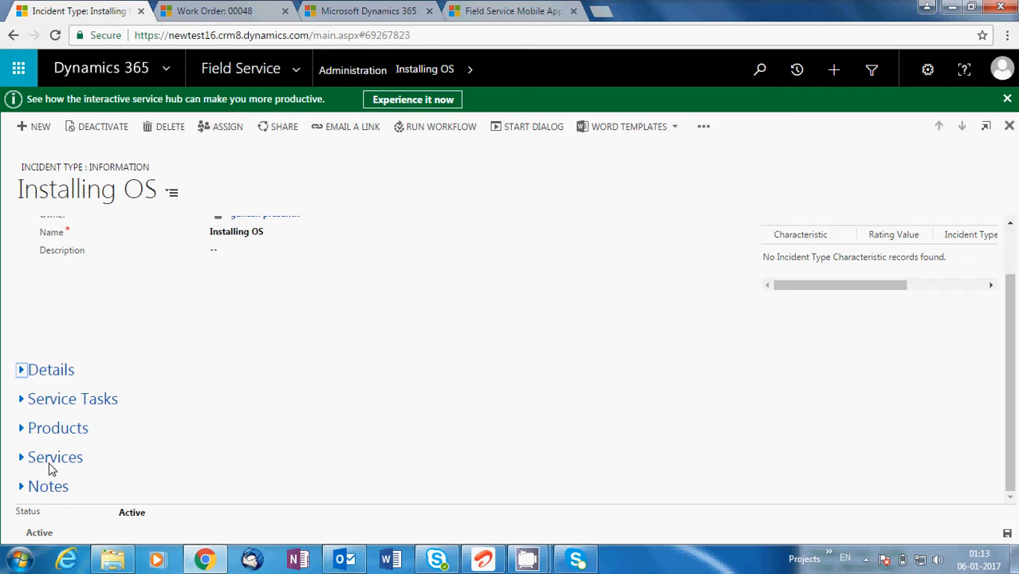
left_click(31, 405)
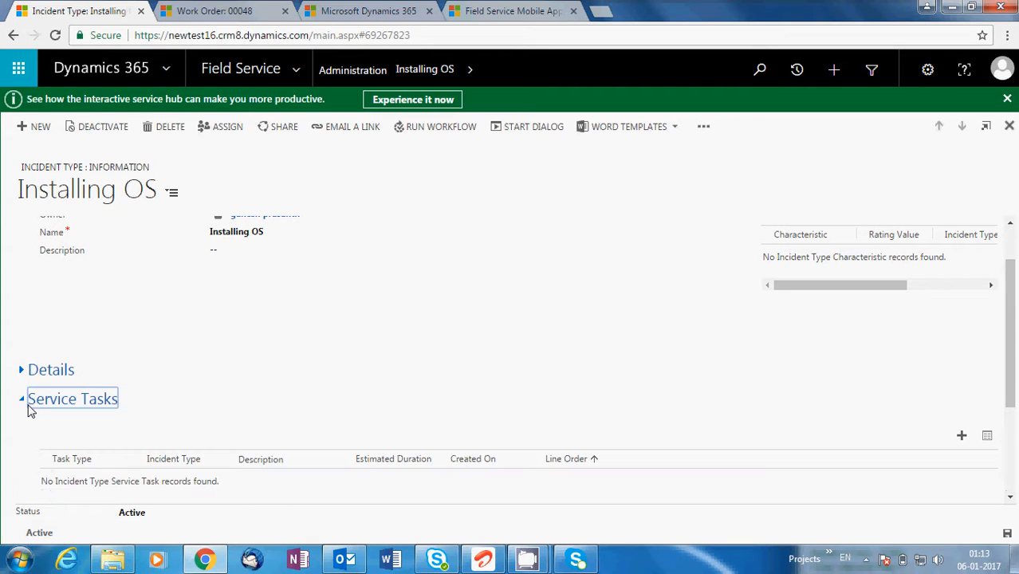
left_click(964, 438)
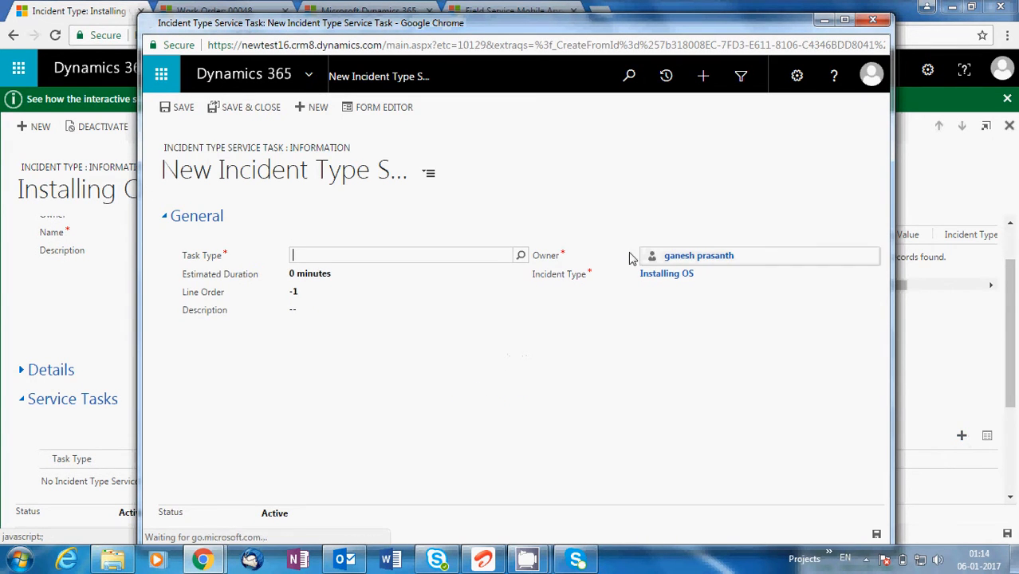
left_click(521, 257)
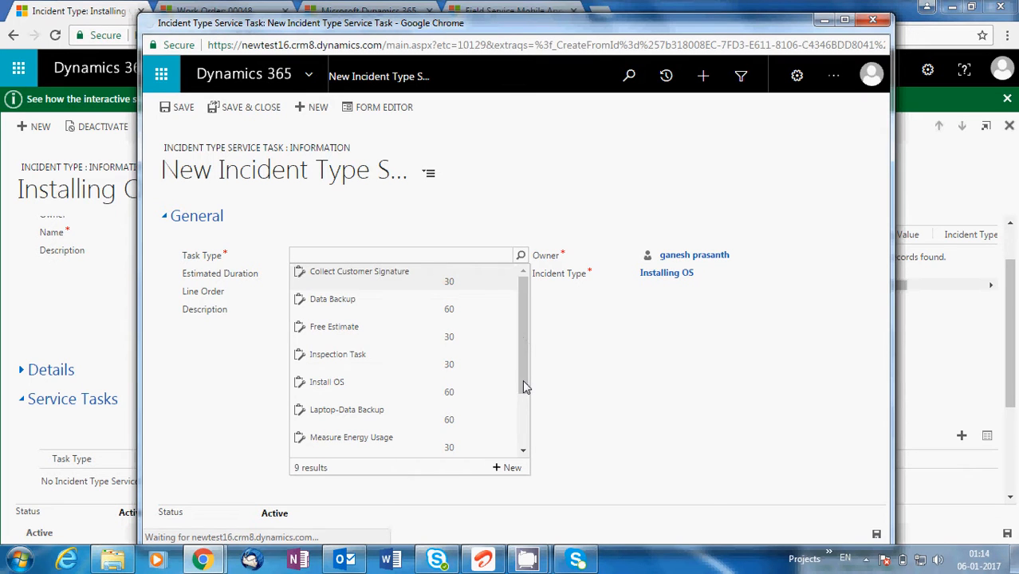
scroll(523, 382, "down", 3)
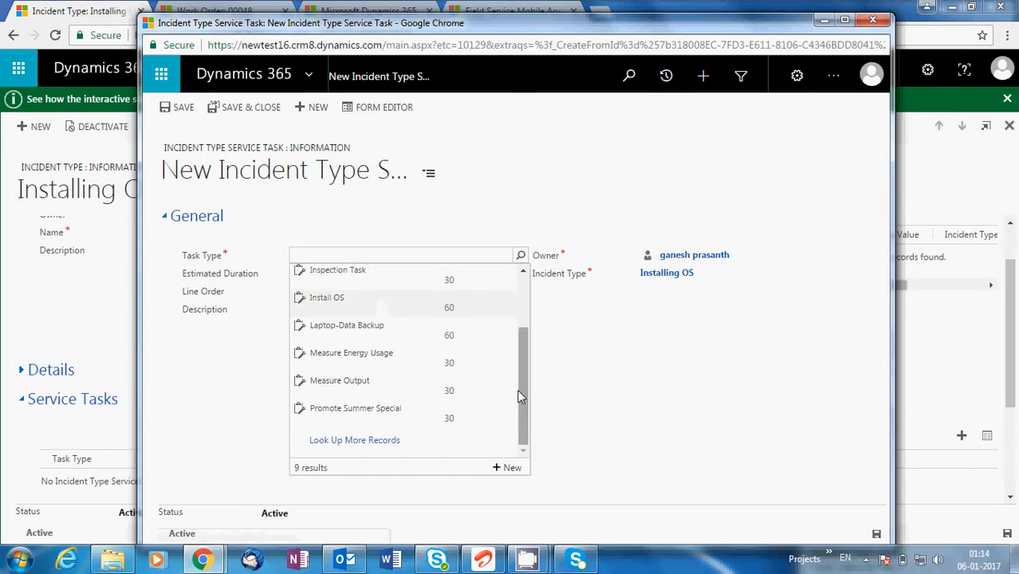
left_click_drag(521, 390, 534, 291)
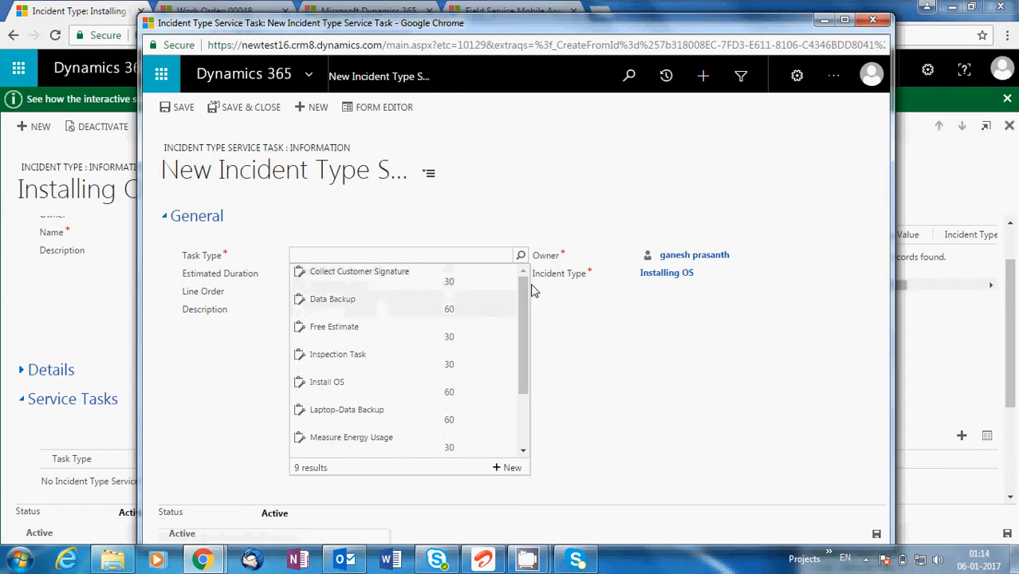
left_click(424, 310)
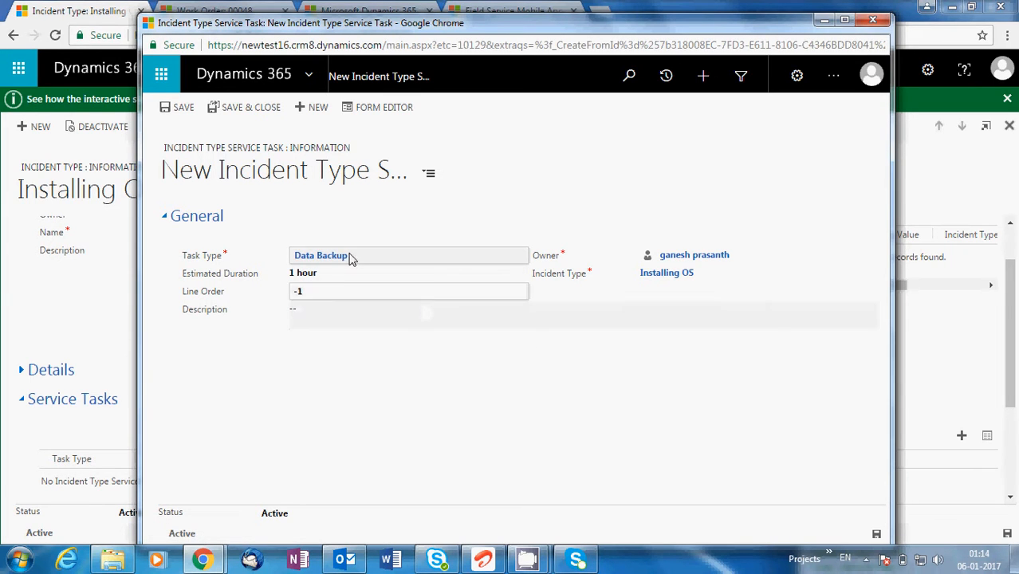
left_click(252, 110)
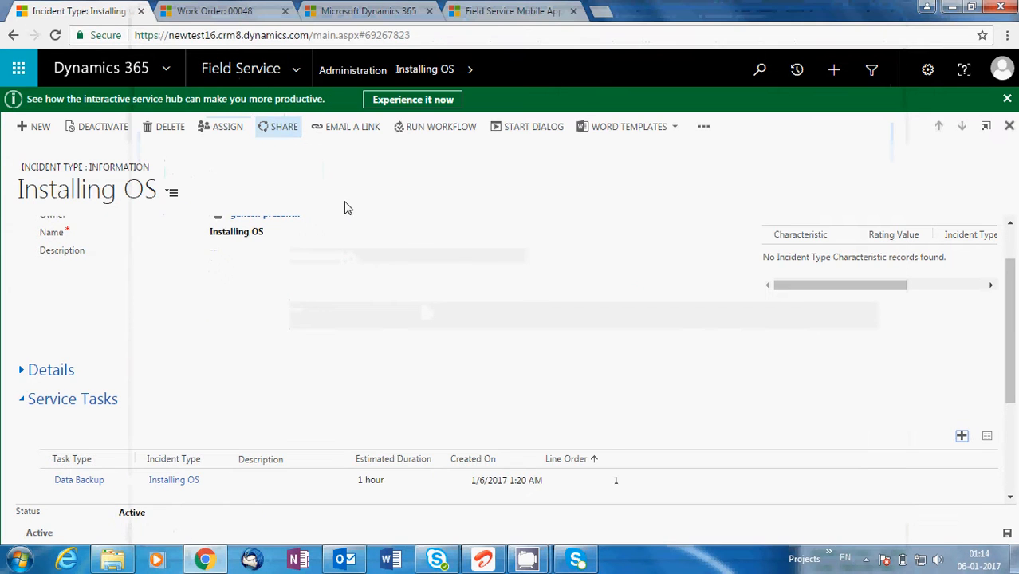
Add a second service task with task type Install OS to the Installing OS incident type, and save and close the task.
left_click(962, 439)
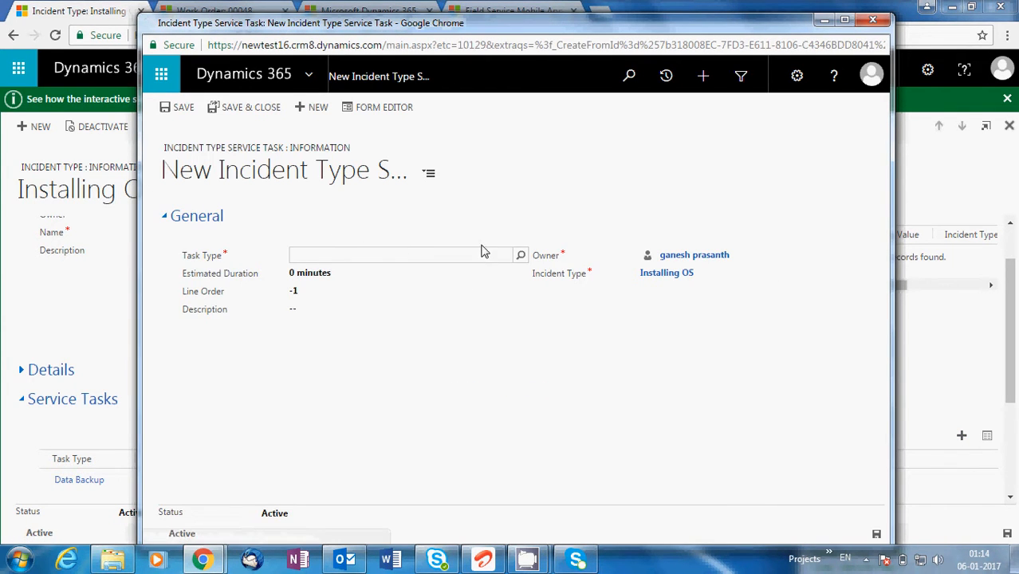
left_click(521, 255)
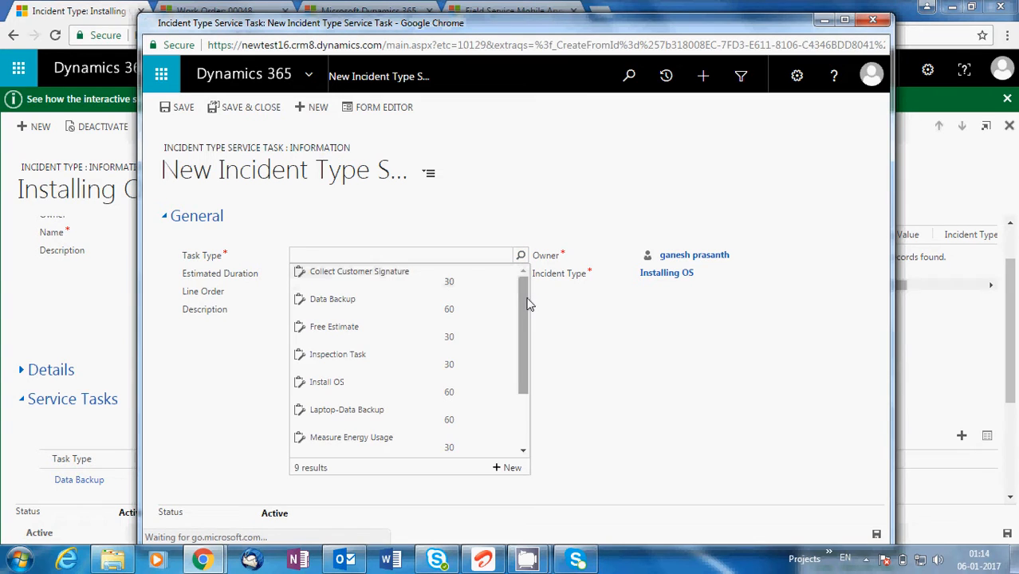
left_click(370, 383)
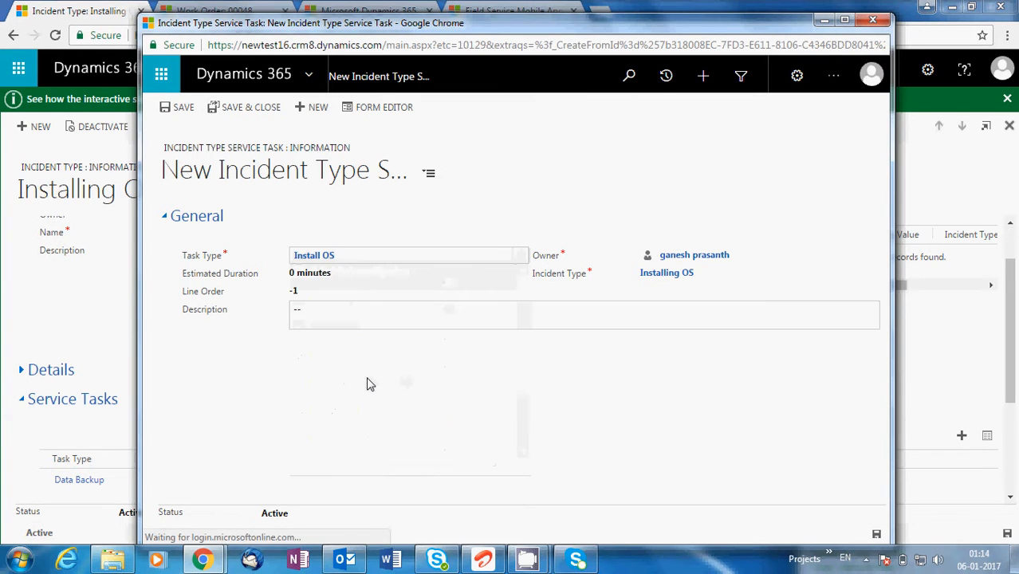
left_click(243, 109)
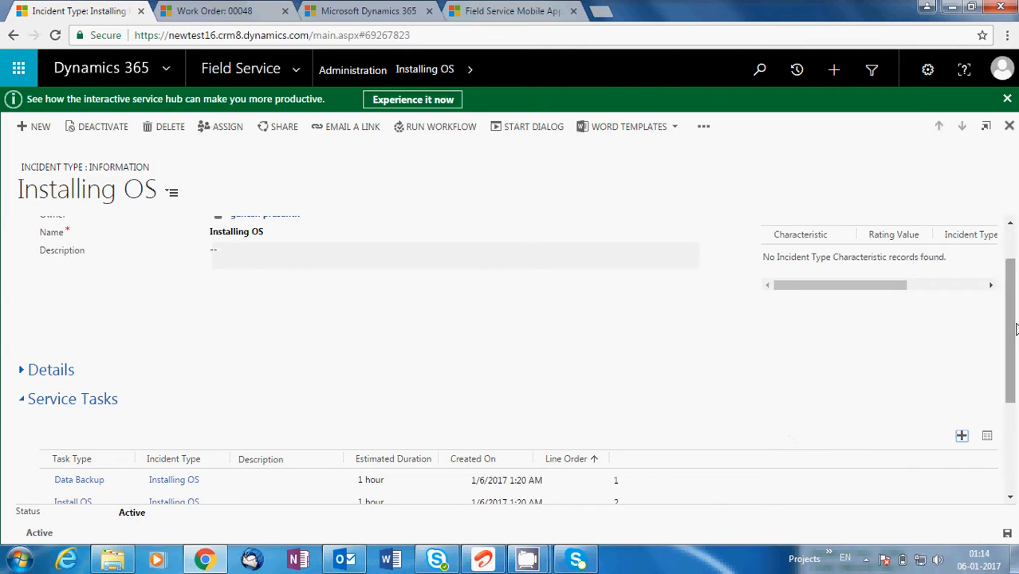
Review the Installing OS incident type's service task list, and look at its Products and Services sections.
left_click_drag(1015, 329, 1015, 417)
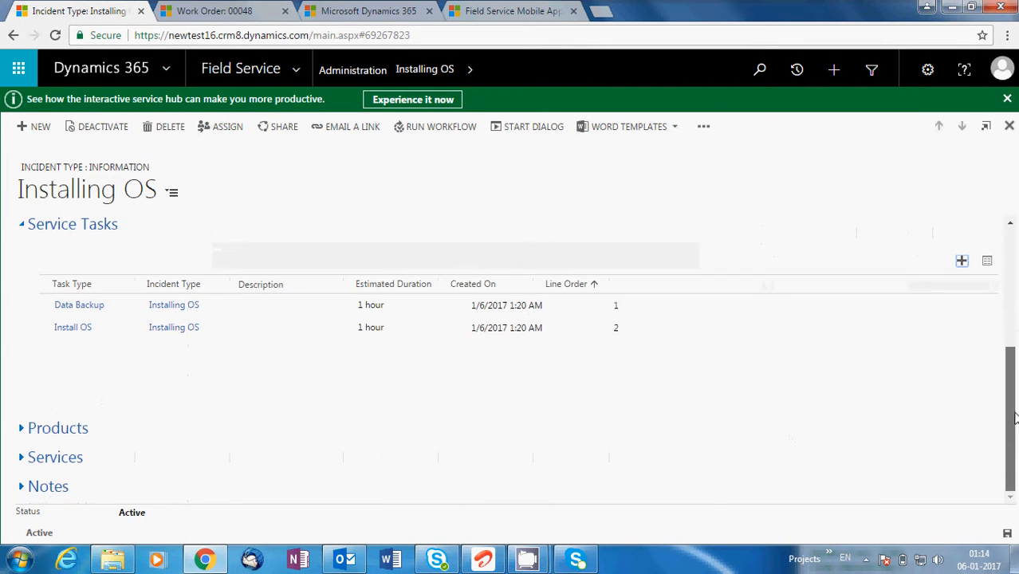
left_click(25, 226)
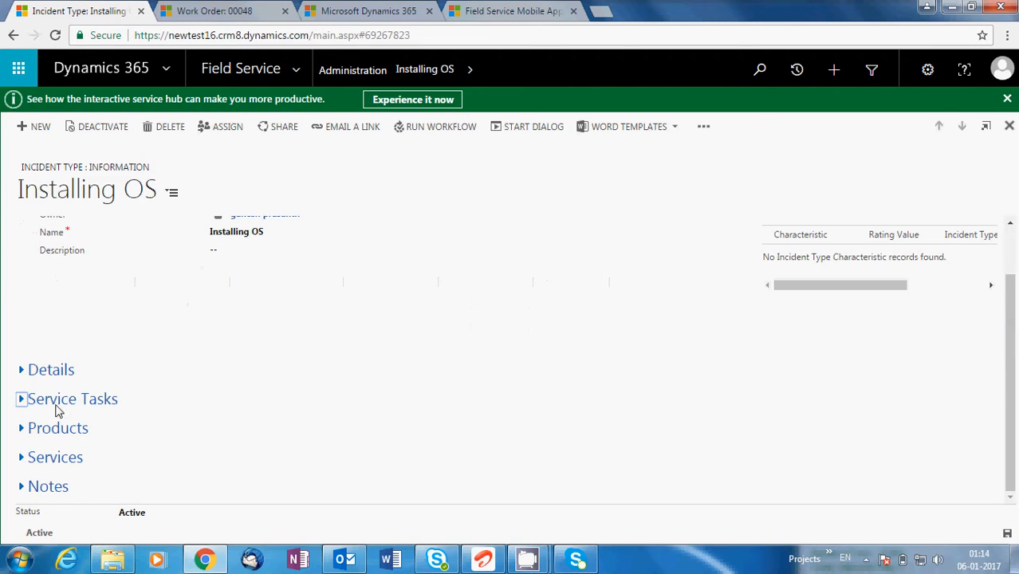
left_click(22, 429)
left_click(23, 429)
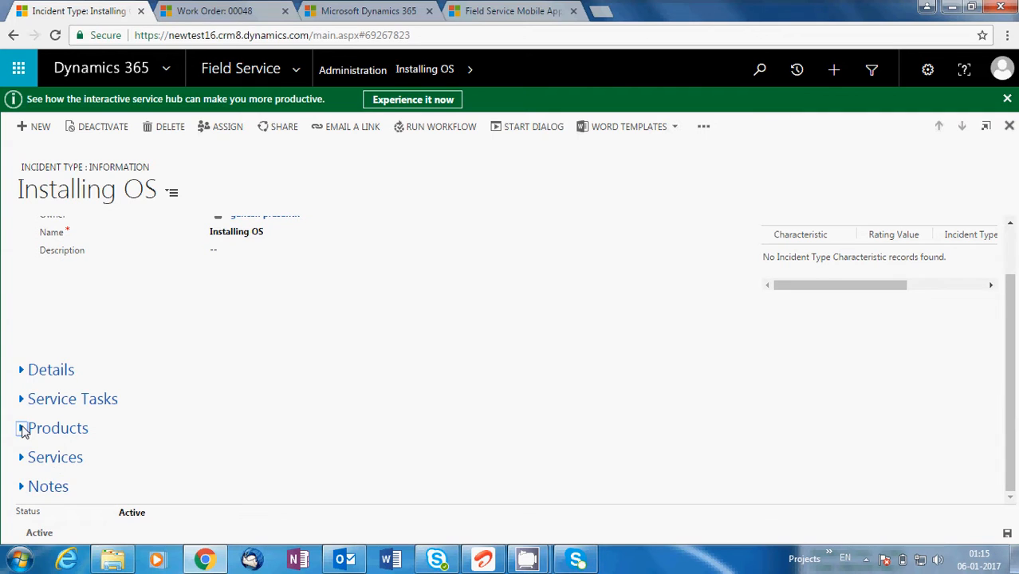
left_click(23, 458)
Return to the Field Service administration page and look through the available master data categories.
left_click(357, 74)
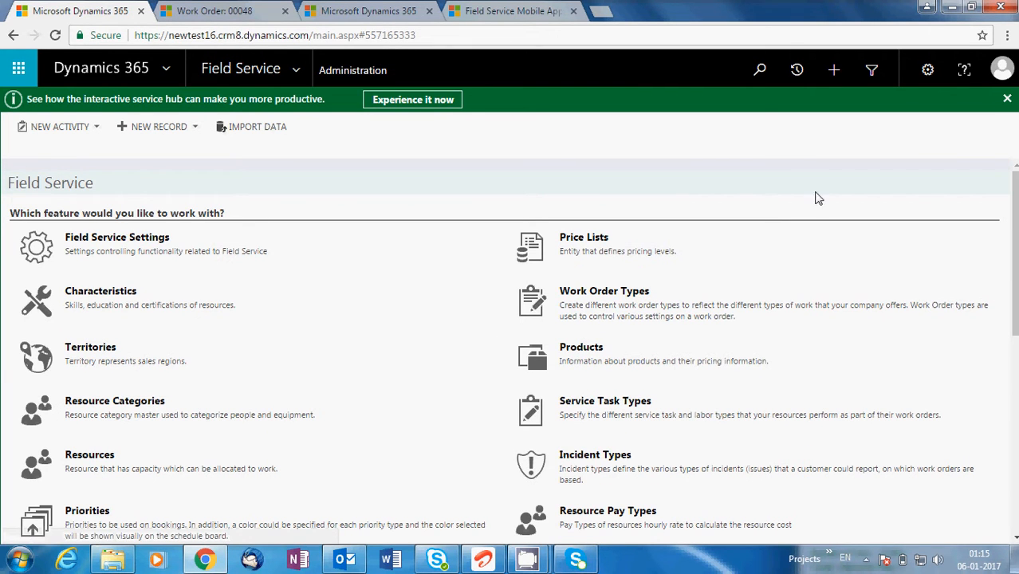
scroll(512, 352, "down", 1)
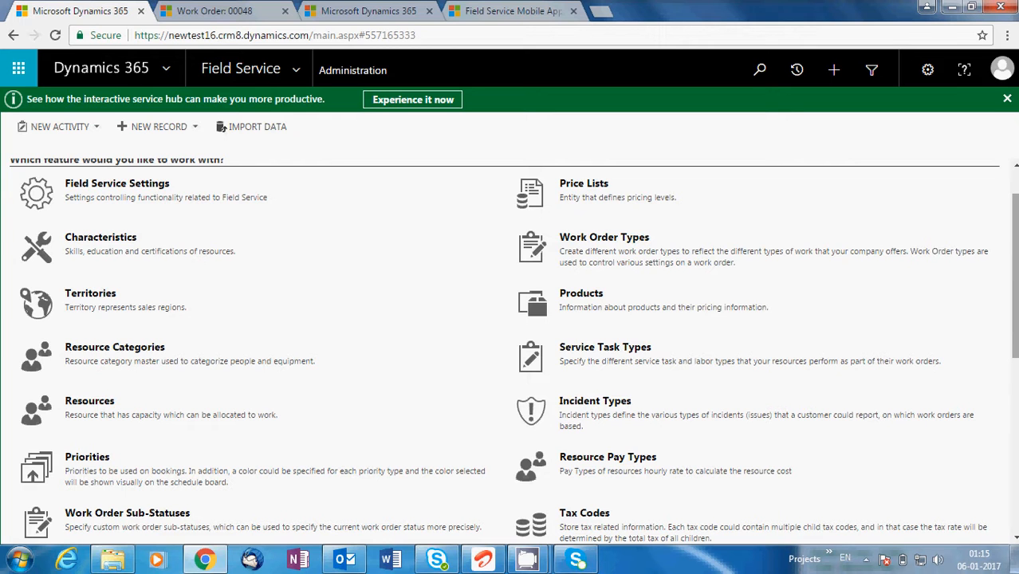
scroll(511, 351, "down", 2)
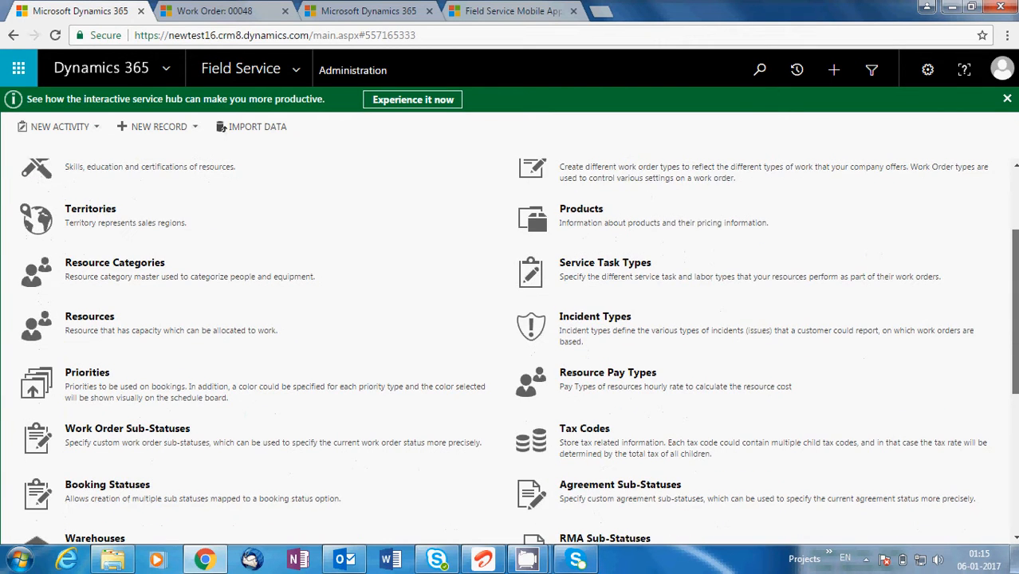
scroll(511, 351, "down", 2)
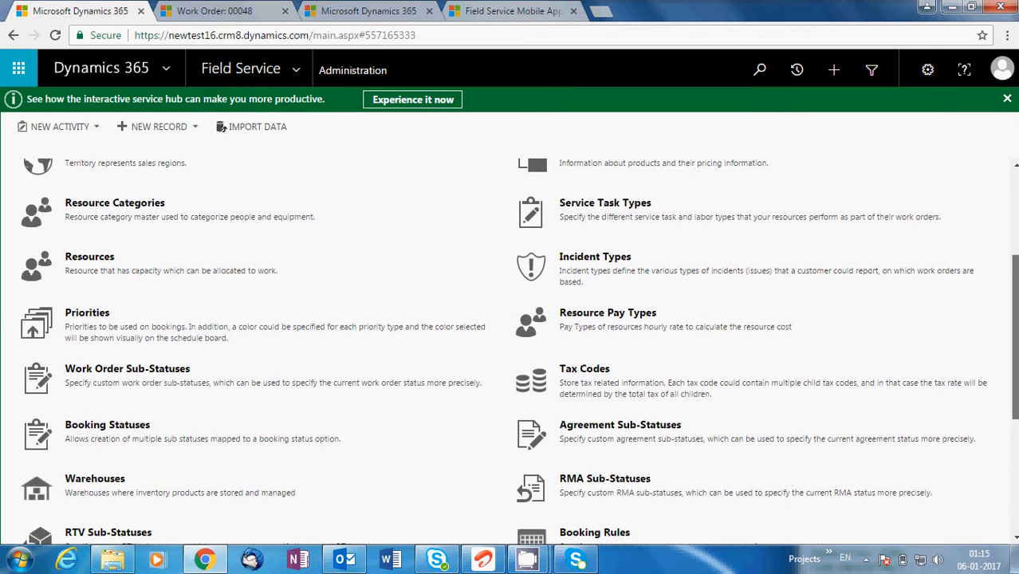
scroll(1015, 336, "down", 2)
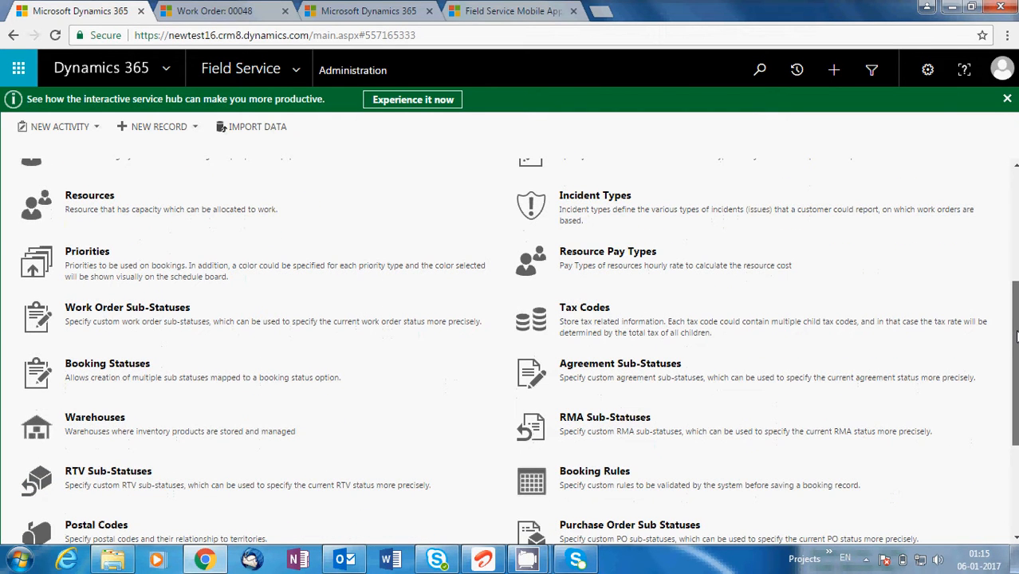
left_click_drag(1015, 337, 1015, 227)
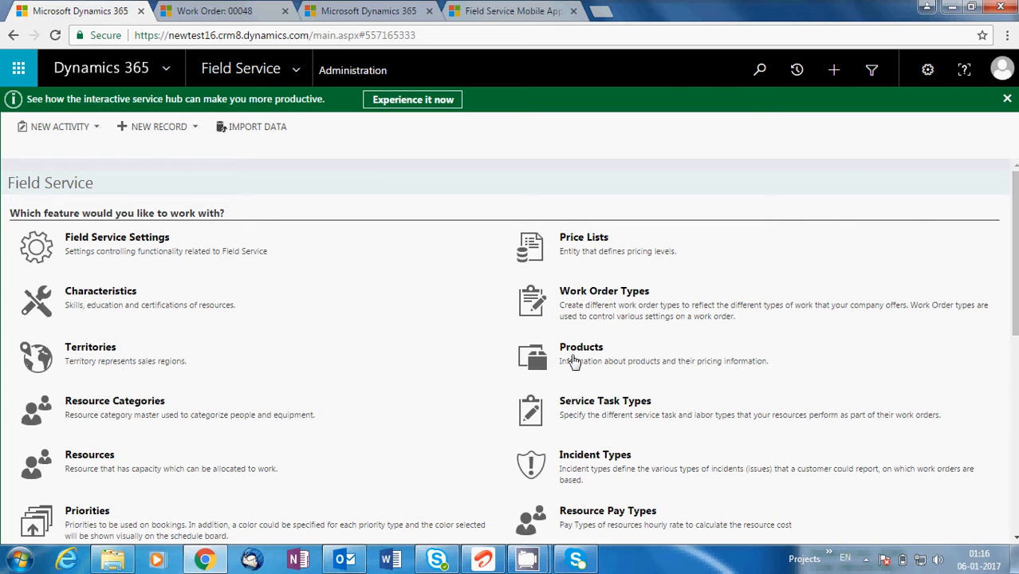
View the Price Lists records and the Products records, returning to the Field Service administration page after each.
left_click(603, 238)
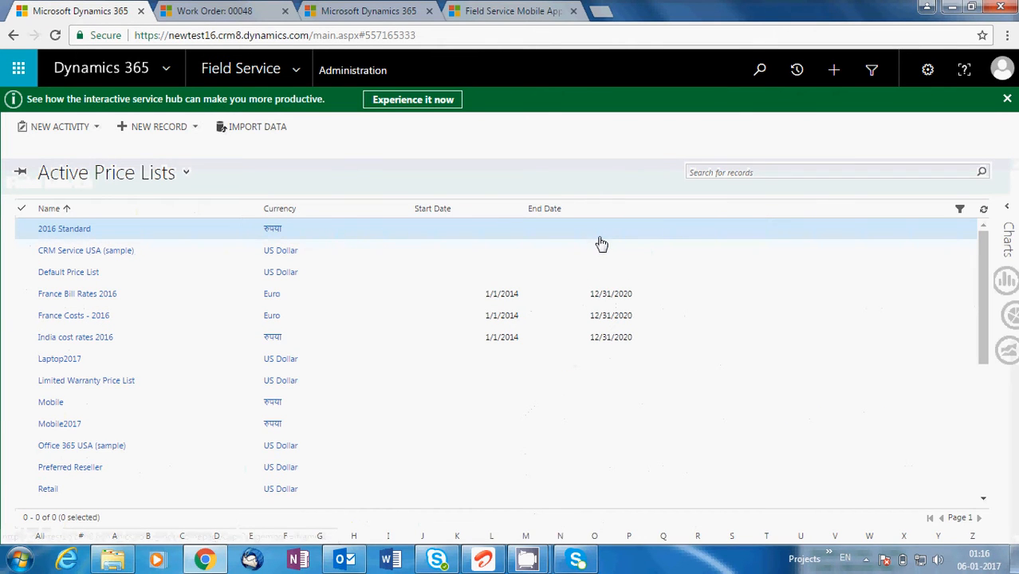
left_click(364, 77)
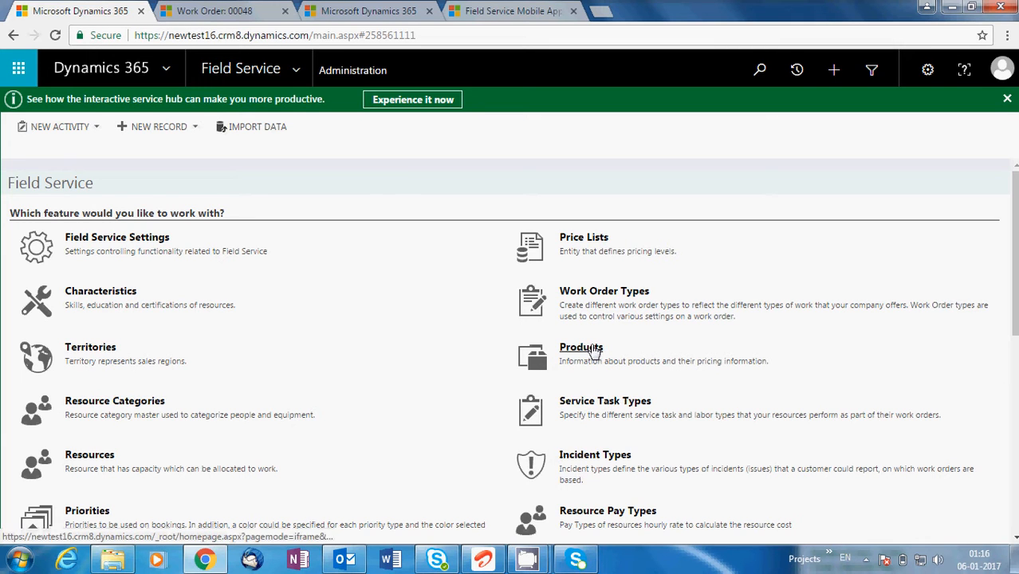
left_click(593, 351)
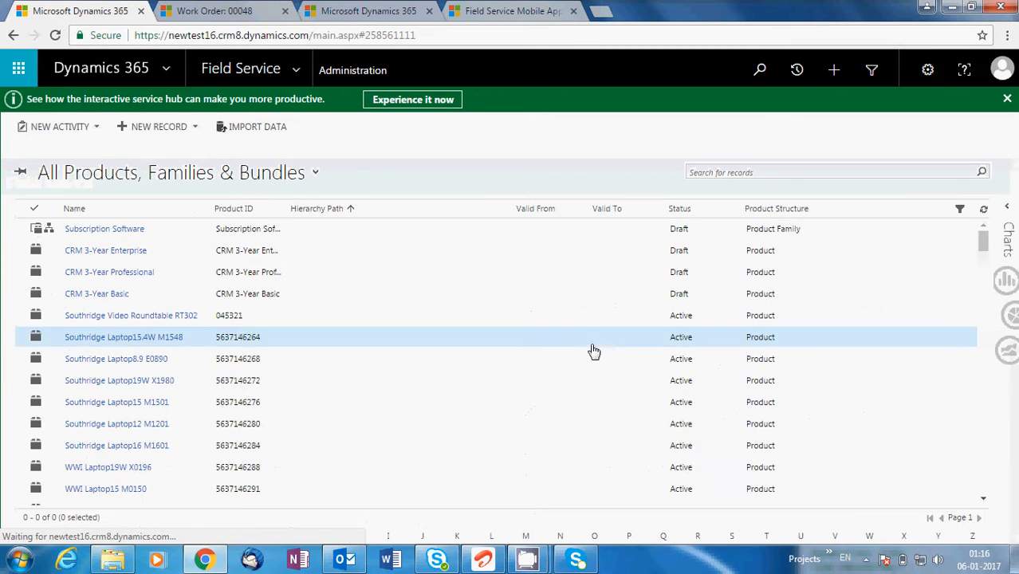
left_click(365, 82)
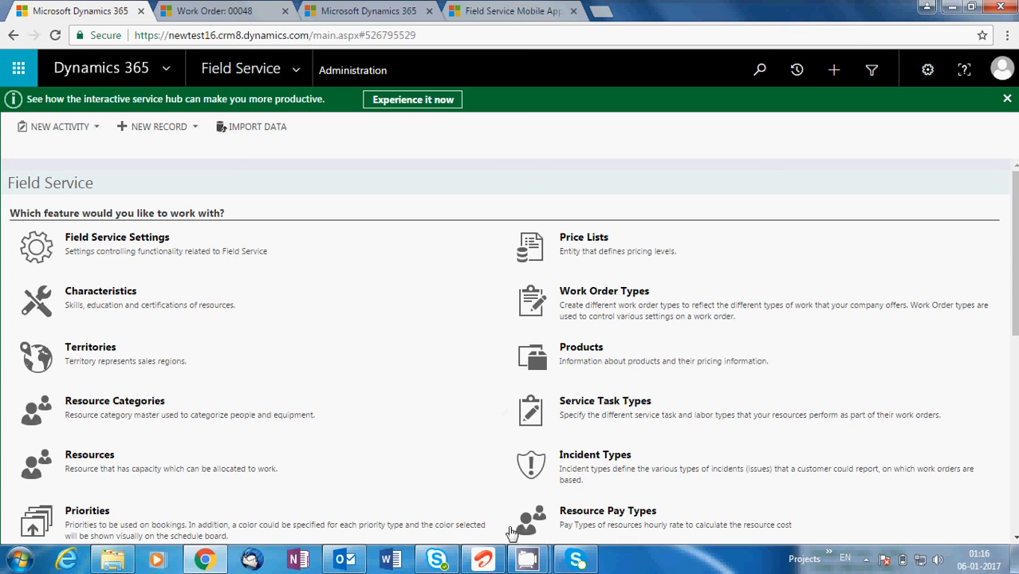
mouse_move(522, 561)
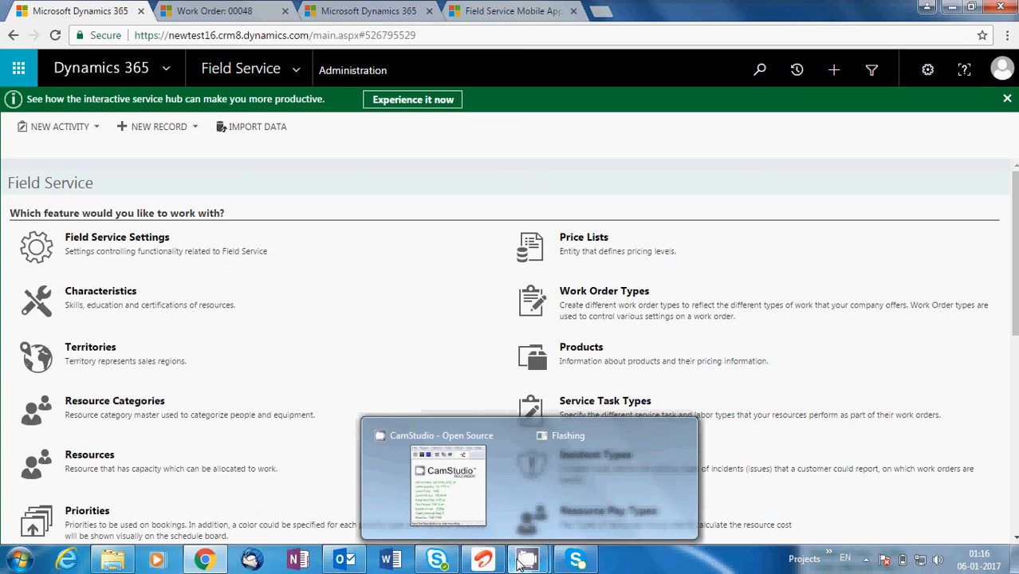
left_click(488, 484)
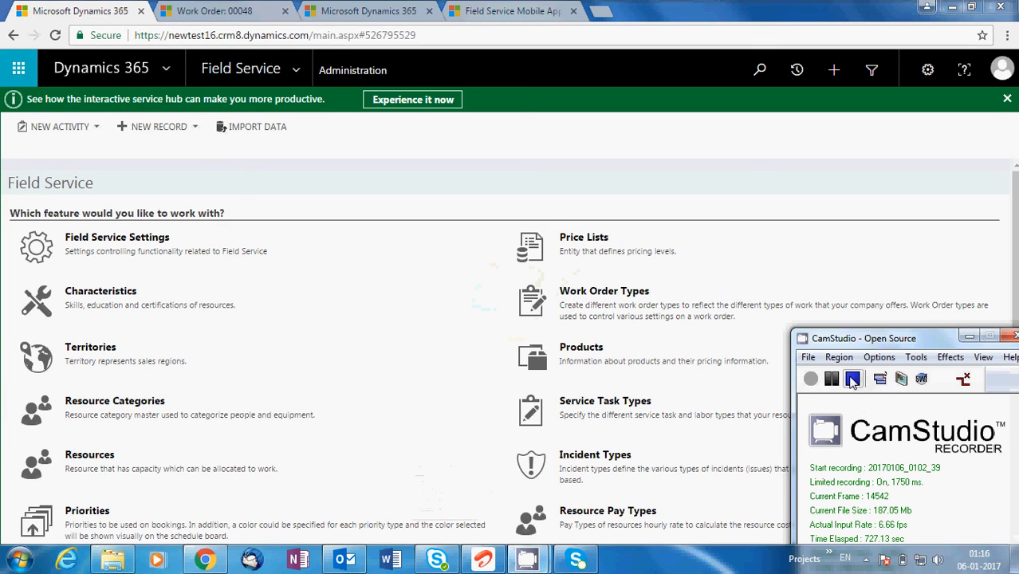